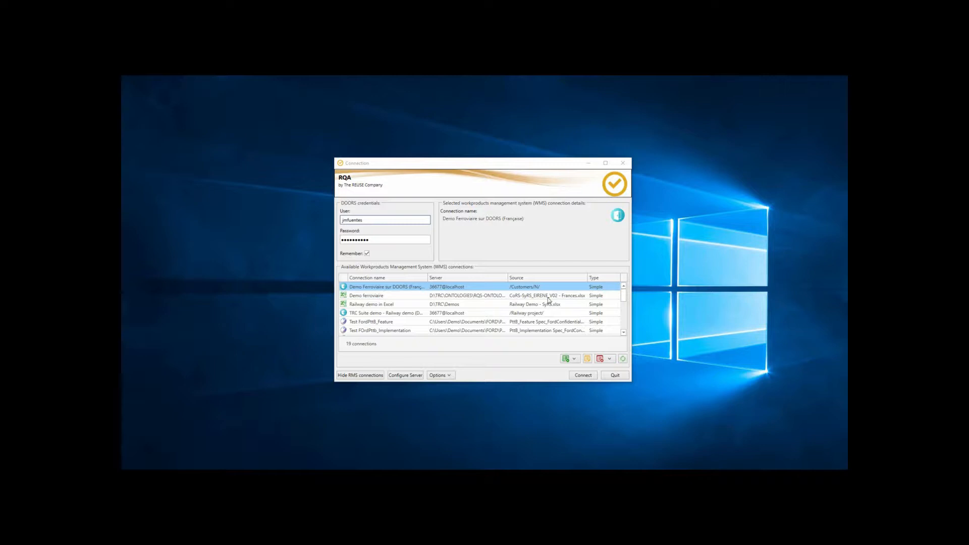
Connect to the 'Demo Ferroviaire sur DOORS (Française)' workproducts connection.
scroll(555, 313, down, 5)
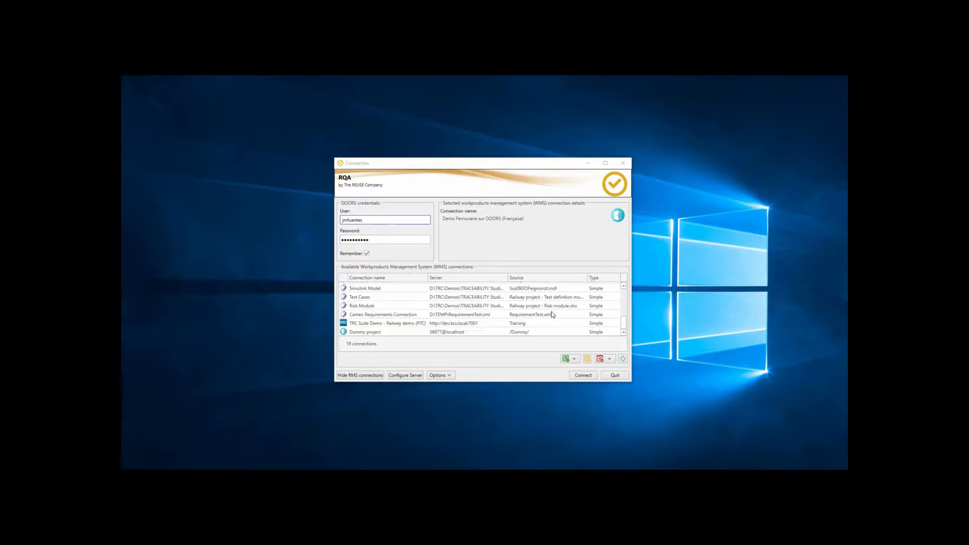
scroll(552, 314, up, 10)
scroll(427, 297, down, 2)
scroll(427, 298, up, 2)
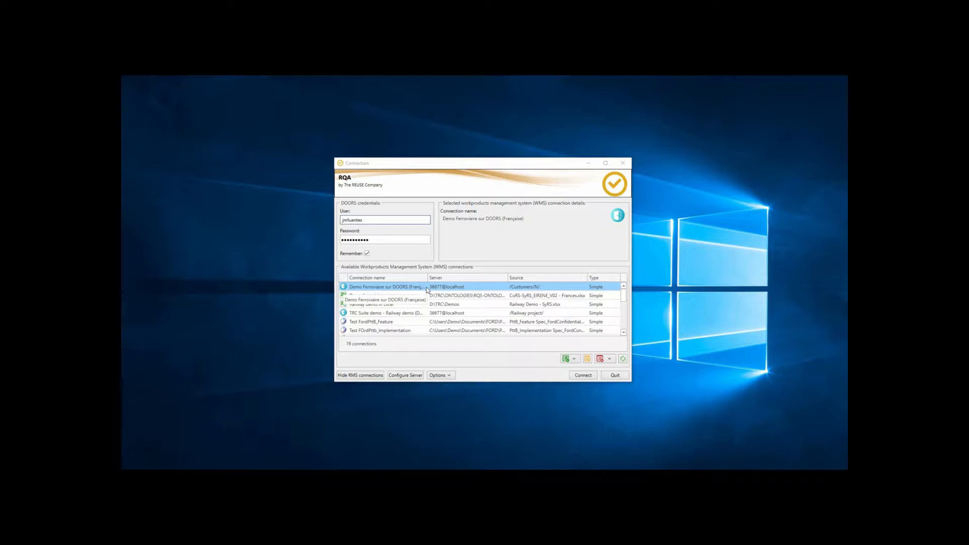
double_click(426, 288)
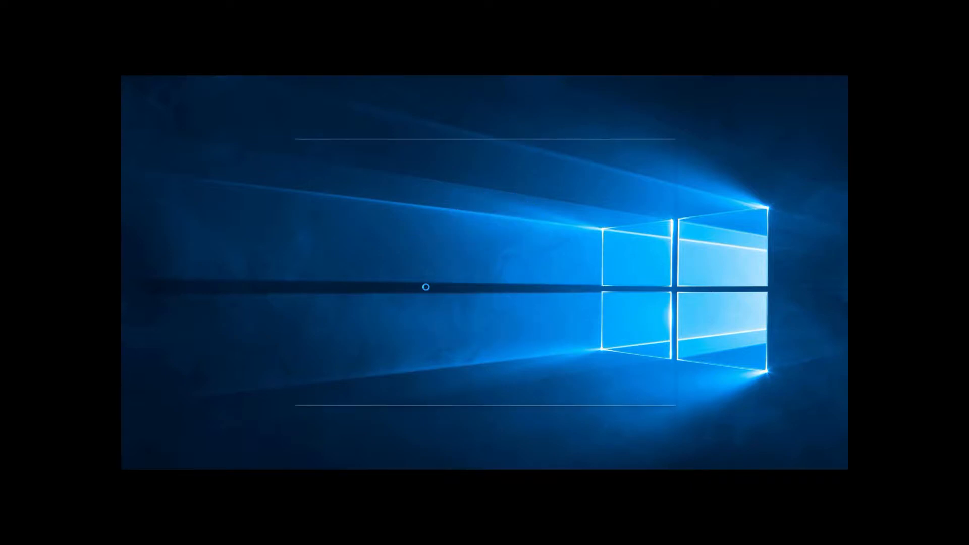
double_click(471, 142)
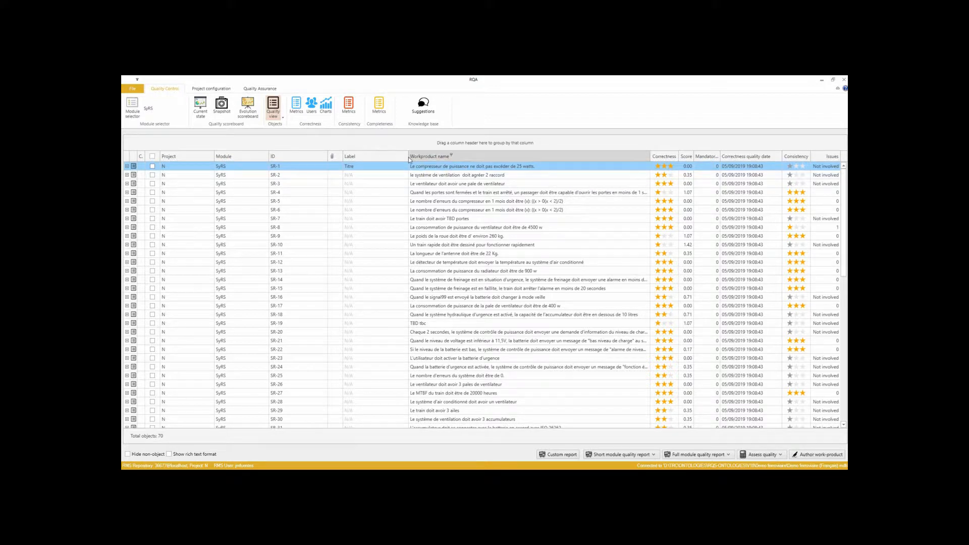
Narrow the Workproduct name column and sort the requirements by Correctness.
drag(408, 156, 376, 156)
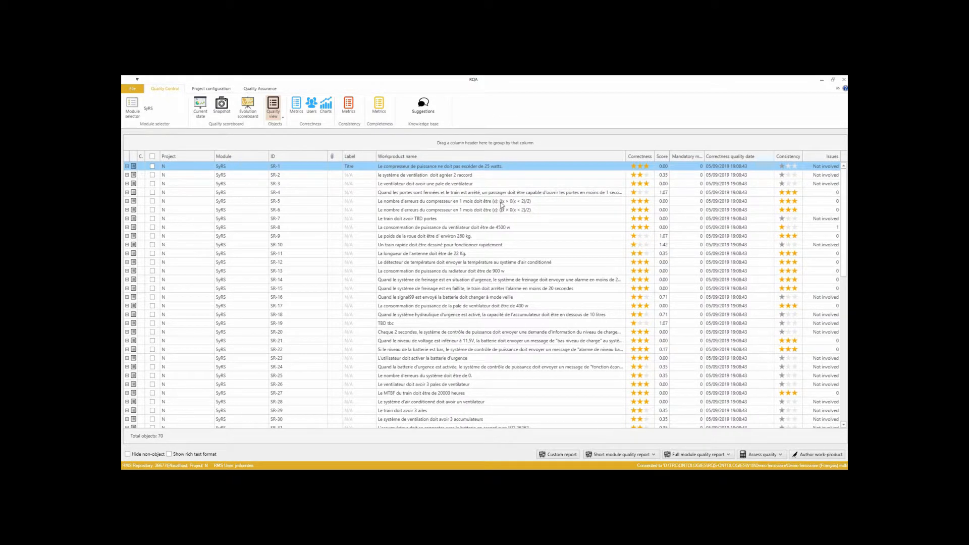
click(639, 156)
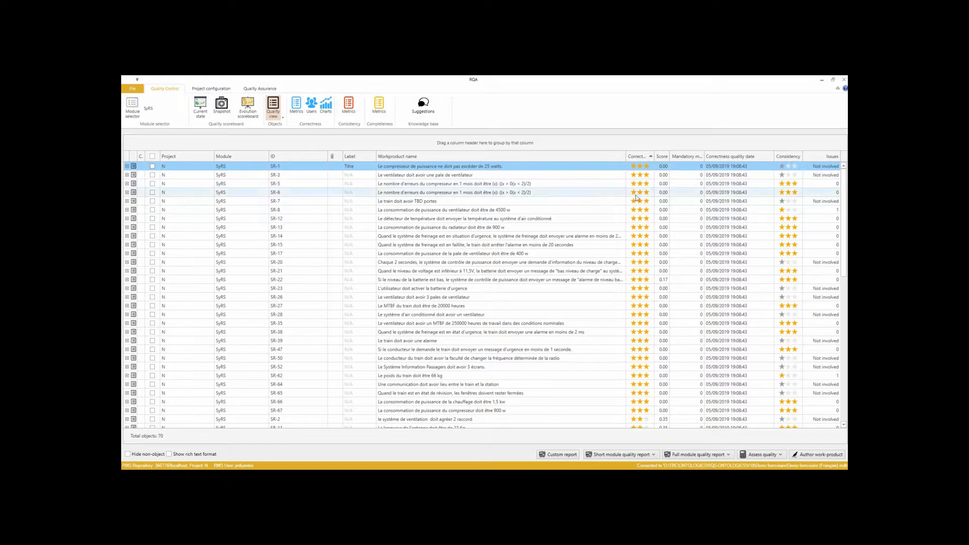
scroll(633, 246, down, 9)
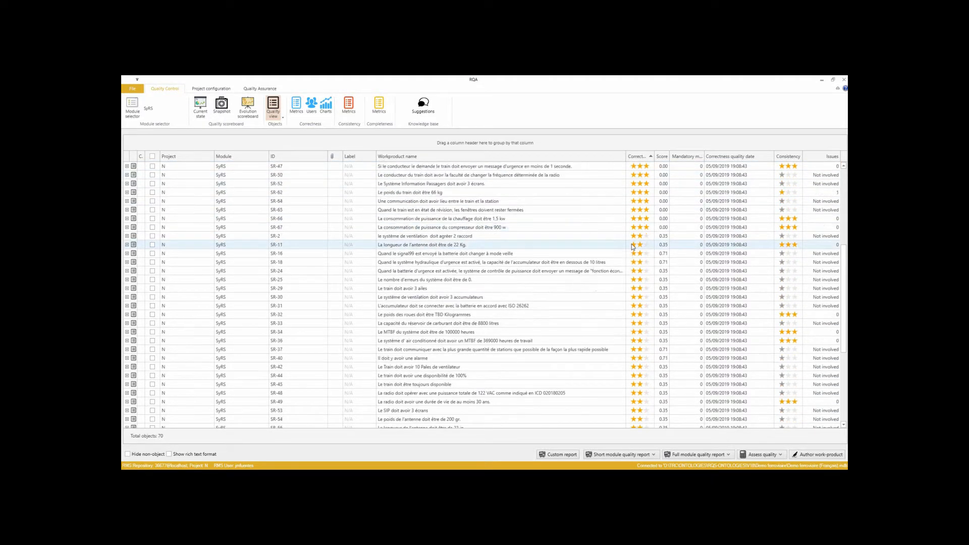
scroll(632, 246, down, 5)
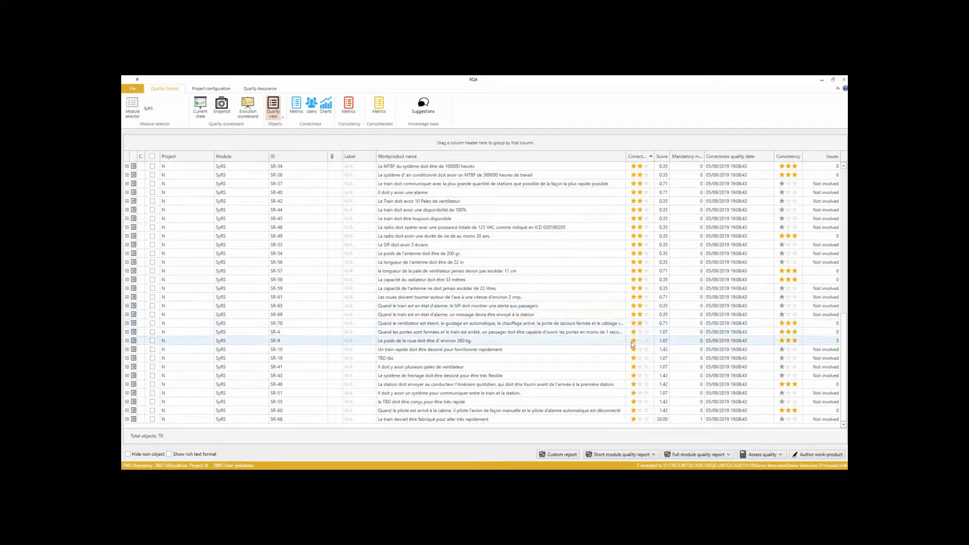
Open requirement SR-10 in the editor, inspect each failing correctness metric, and close it without saving.
mouse_move(633, 352)
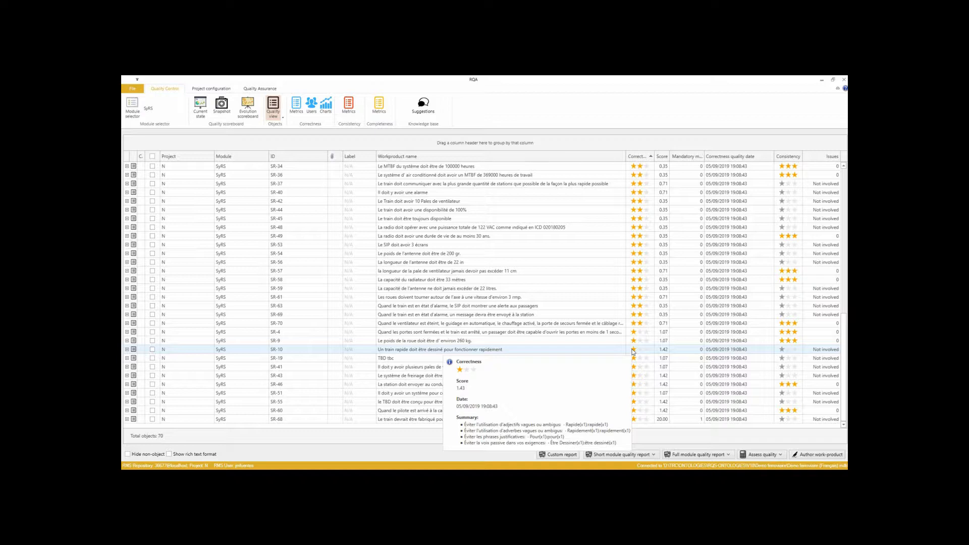
click(633, 350)
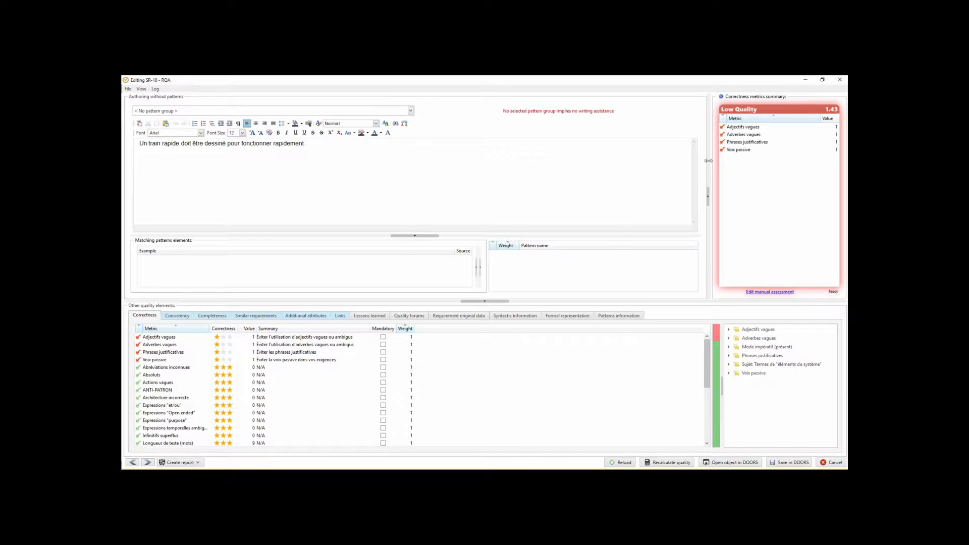
click(737, 129)
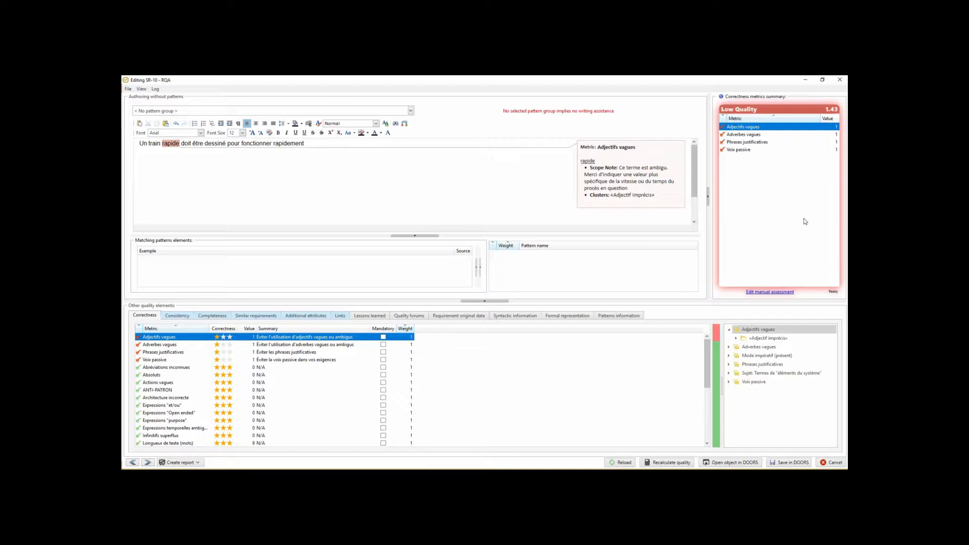
click(752, 135)
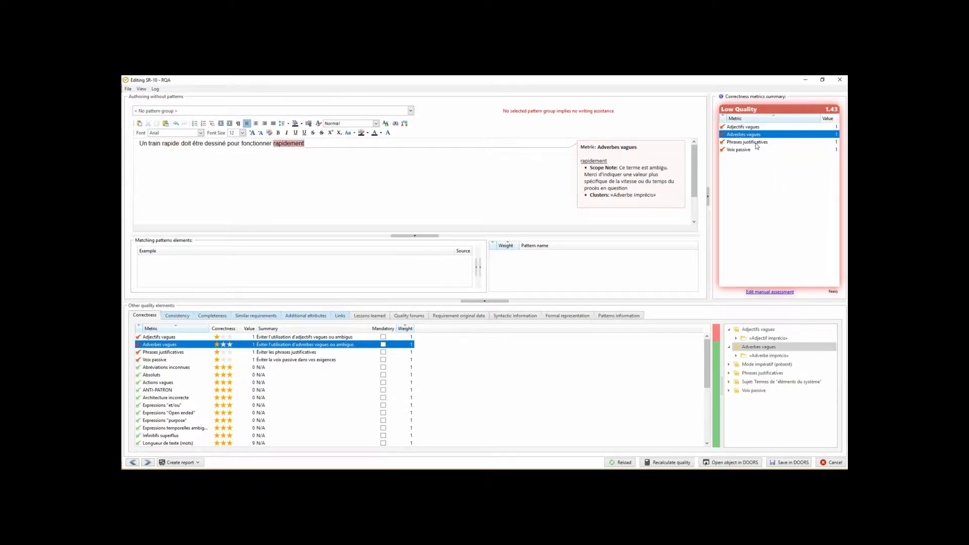
click(757, 143)
click(746, 151)
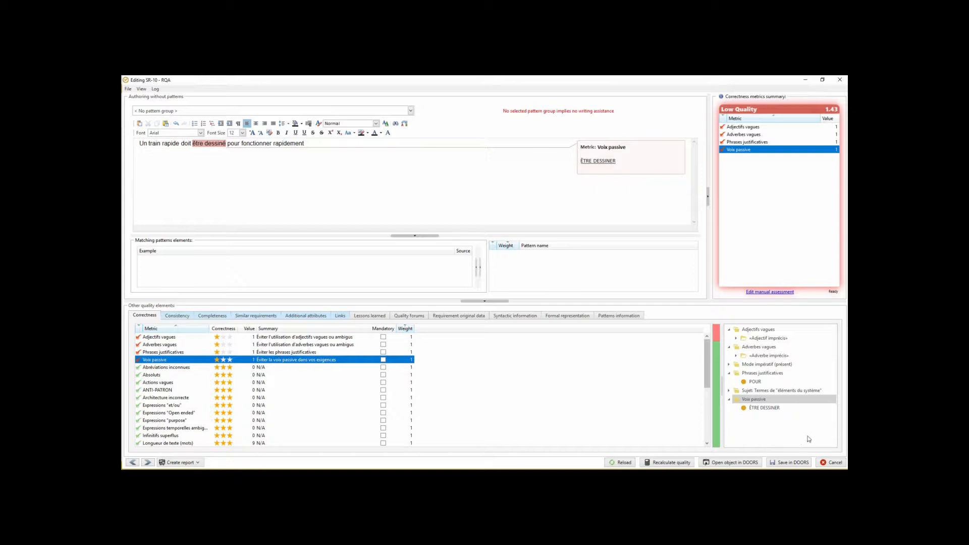
click(834, 463)
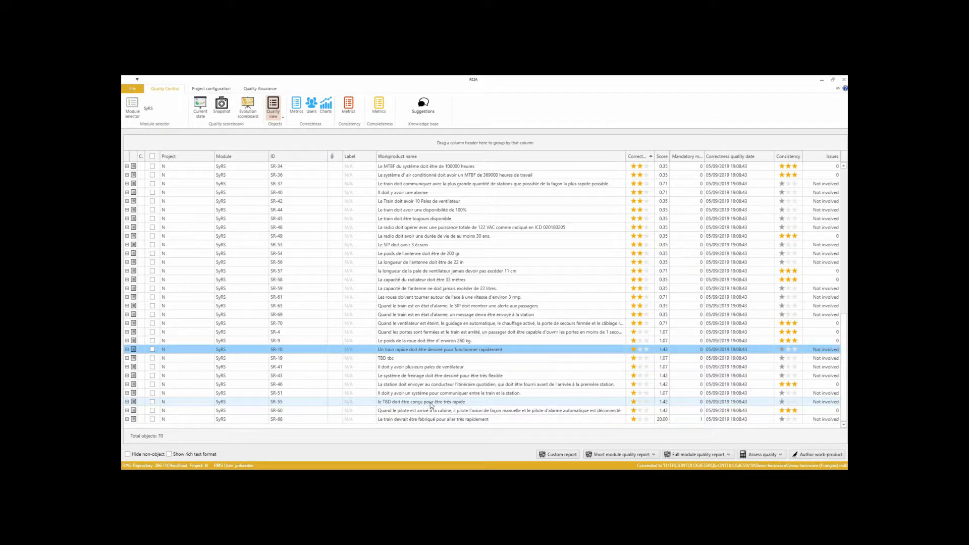
Open the correctness Metrics statistics view for the module.
click(709, 459)
click(653, 455)
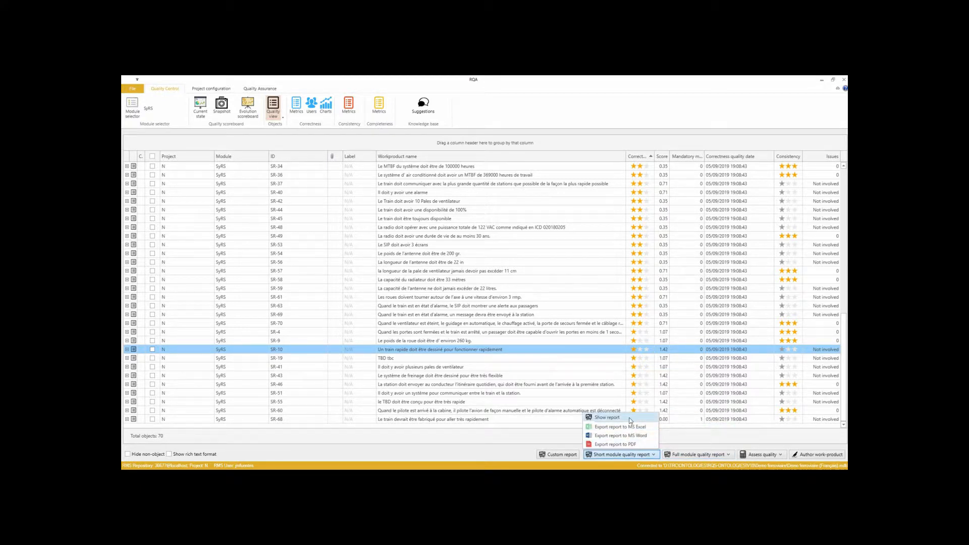
click(295, 109)
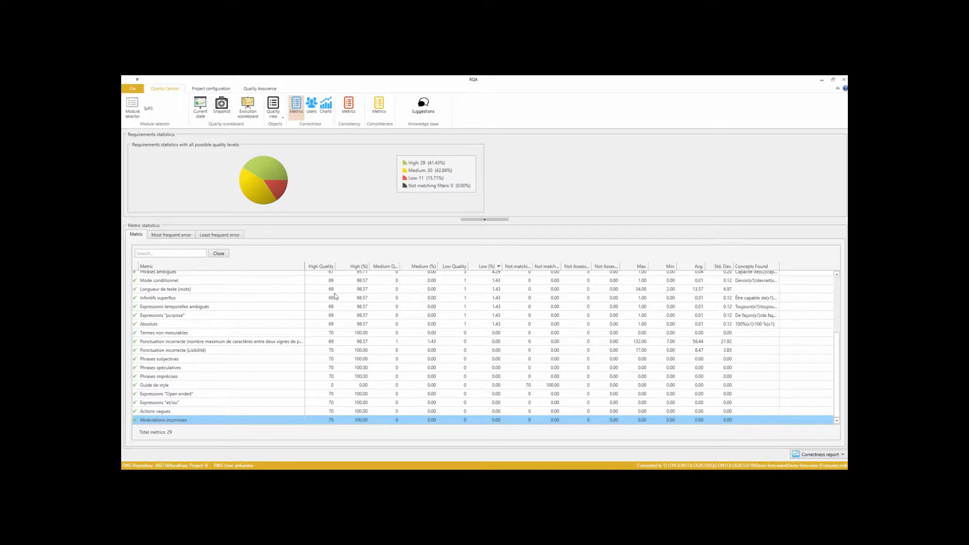
scroll(452, 318, up, 4)
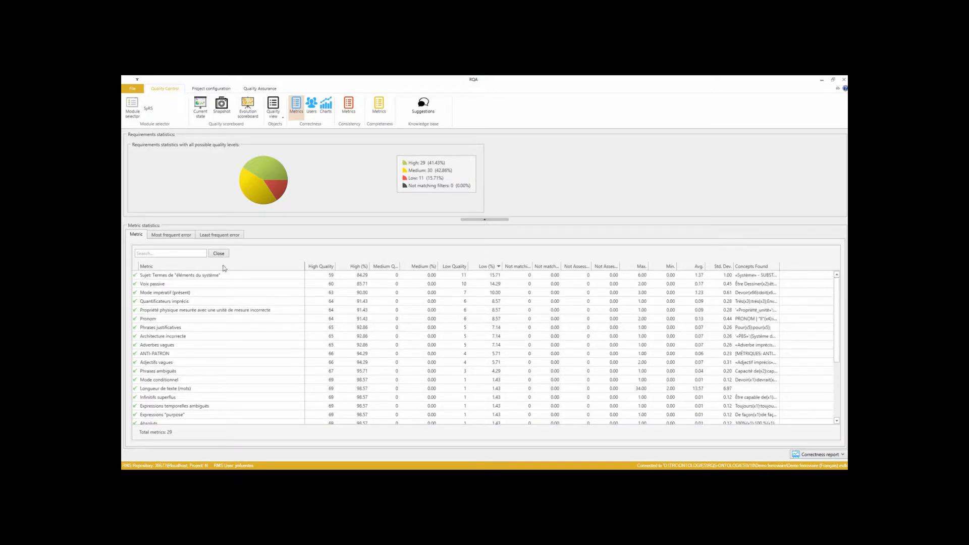
Check the Most frequent error tab, then return to the metric list and review the top-ranked metrics.
click(188, 239)
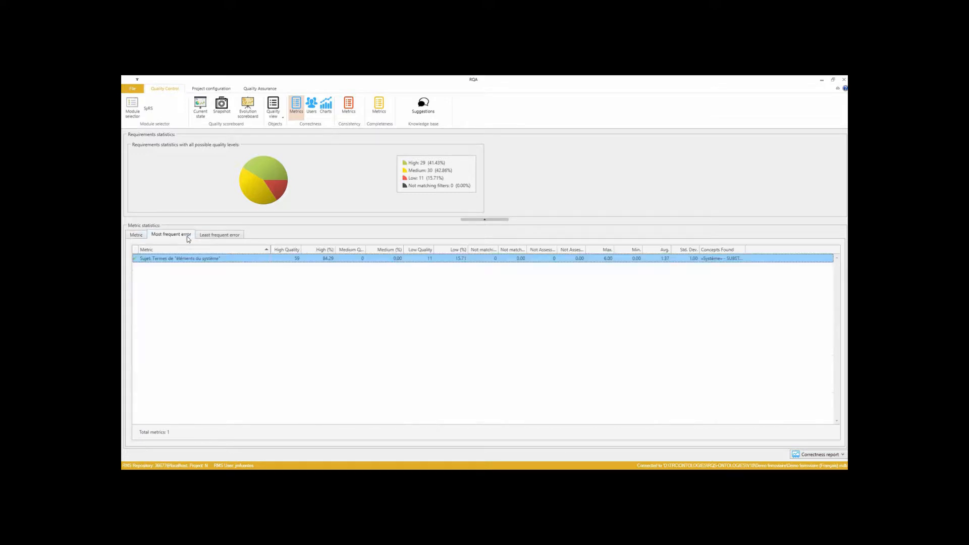
click(145, 234)
click(498, 277)
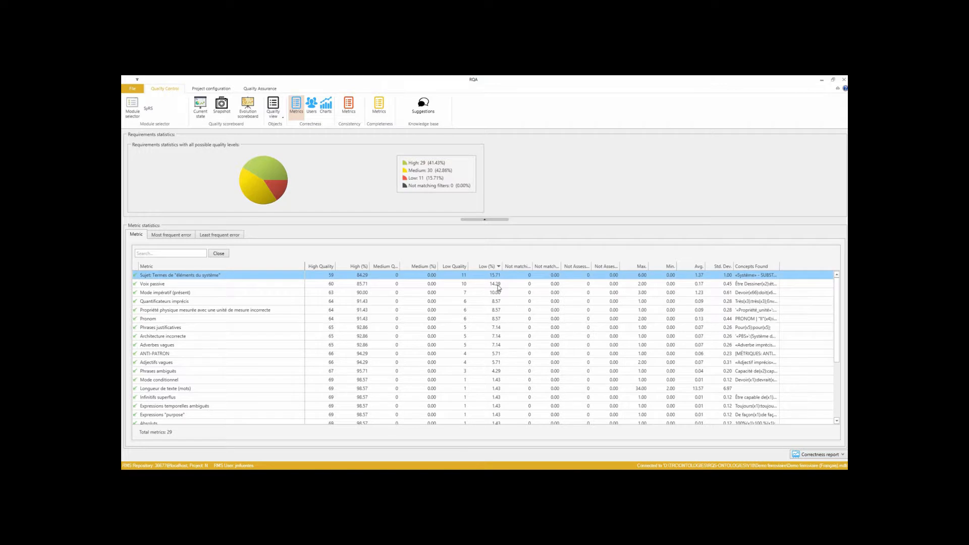
click(498, 285)
click(499, 293)
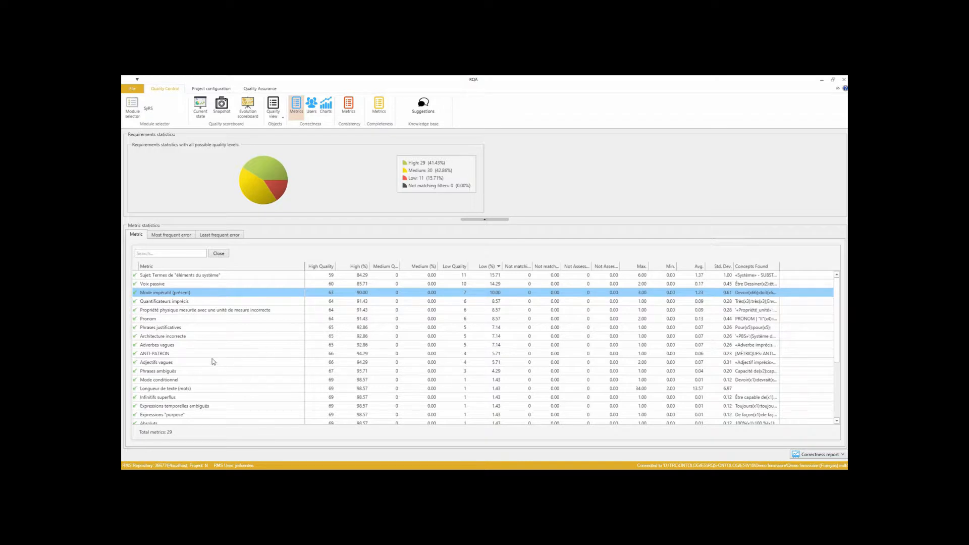
Open the correctness analysis for Quantificateurs imprécis and list the requirements involving the term 'Très'.
double_click(198, 302)
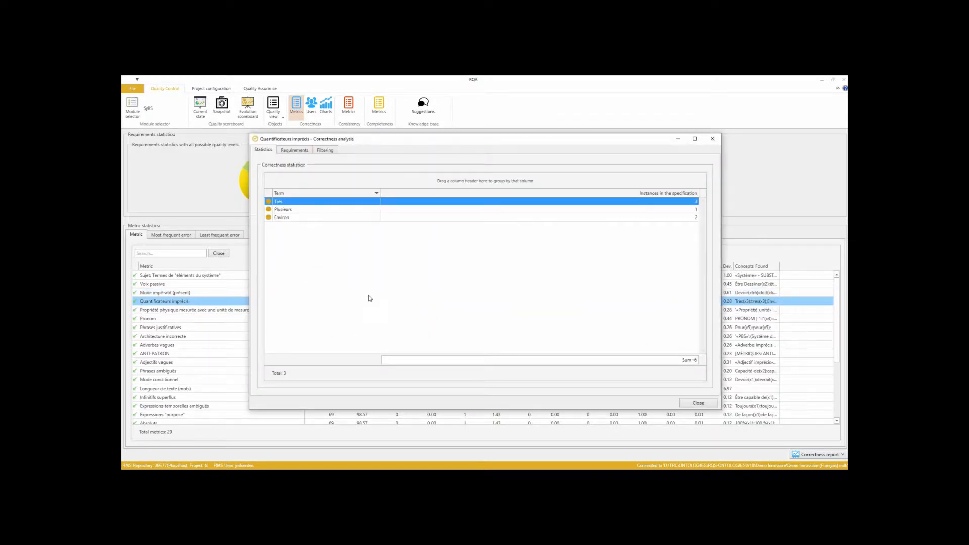
click(628, 194)
click(629, 194)
double_click(394, 202)
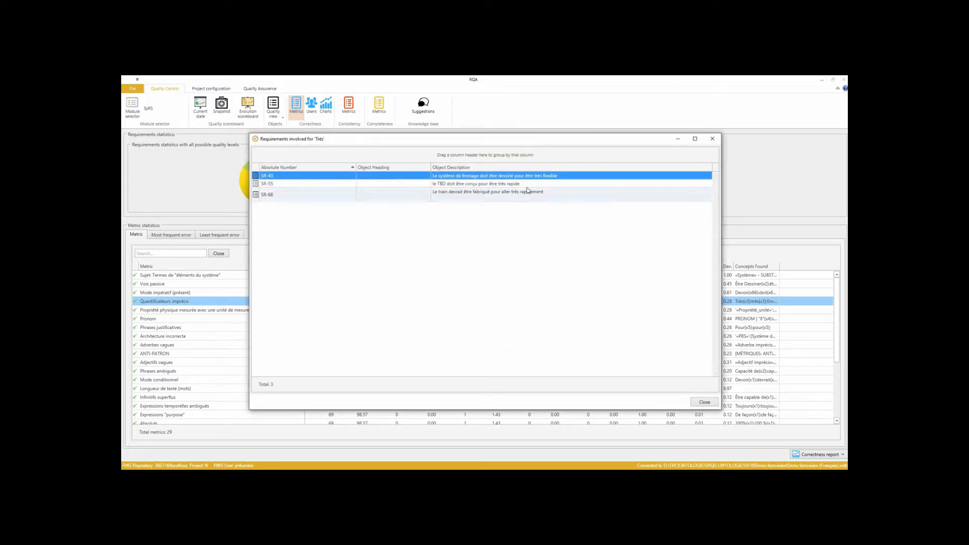
Open SR-43 from that list, highlight its Quantificateurs imprécis issue, then close the editor and the list.
double_click(563, 177)
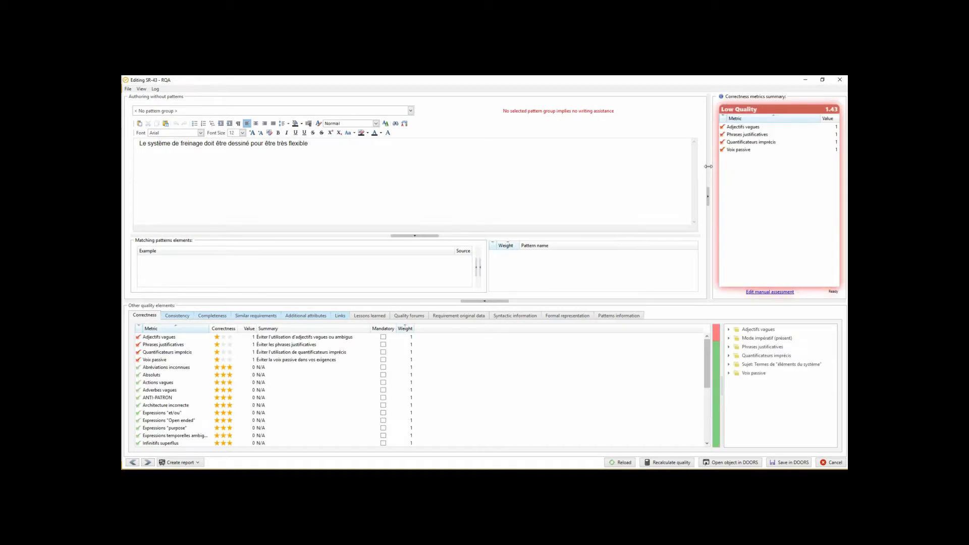
click(743, 144)
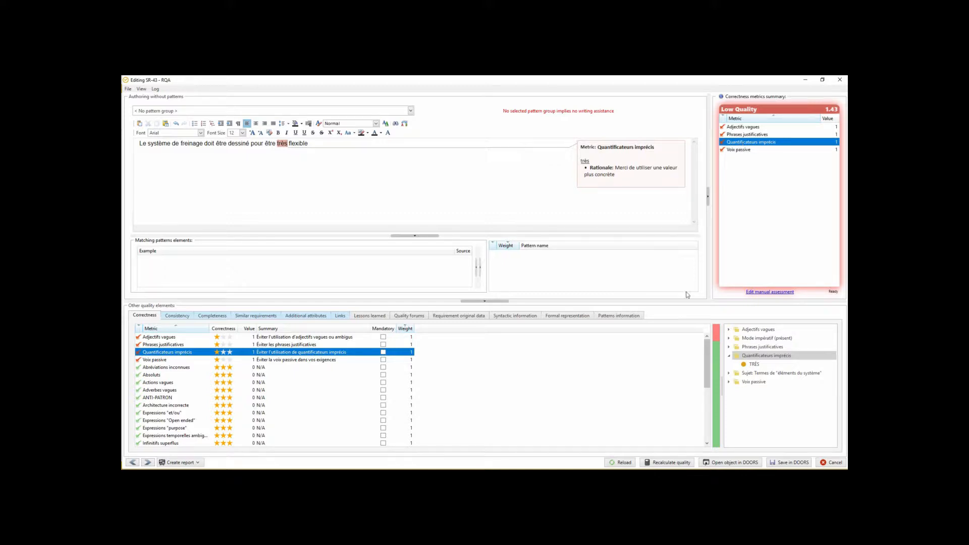
click(831, 463)
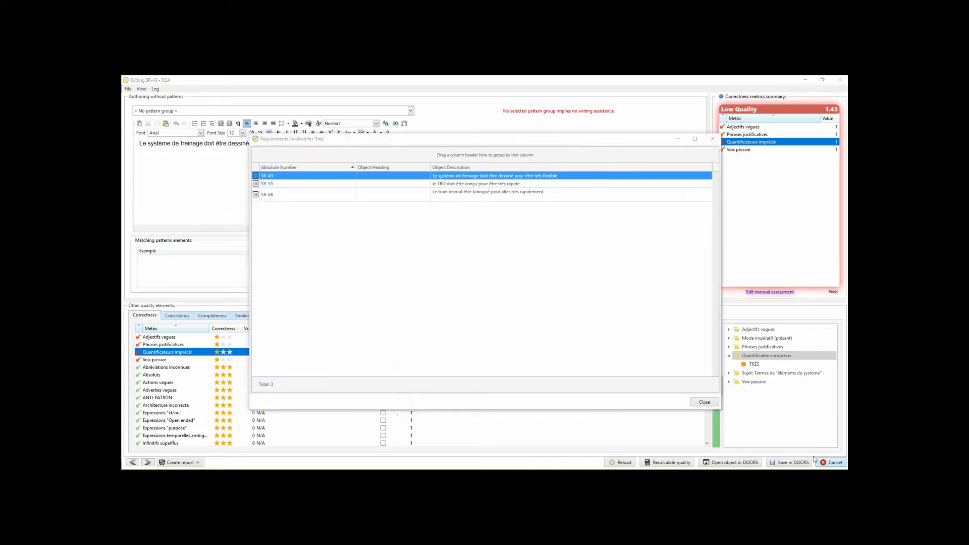
click(698, 403)
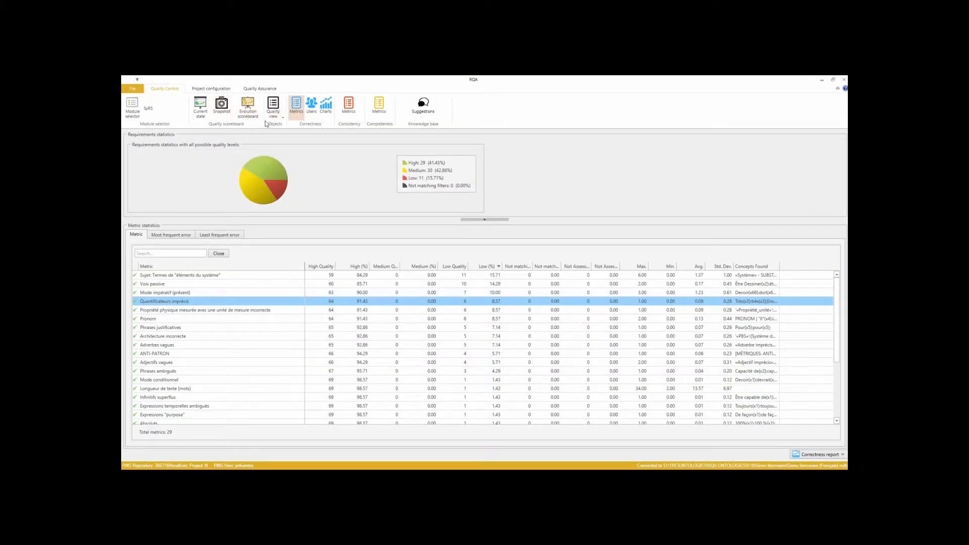
View the Current state scoreboard and then the Evolution scoreboard.
click(199, 112)
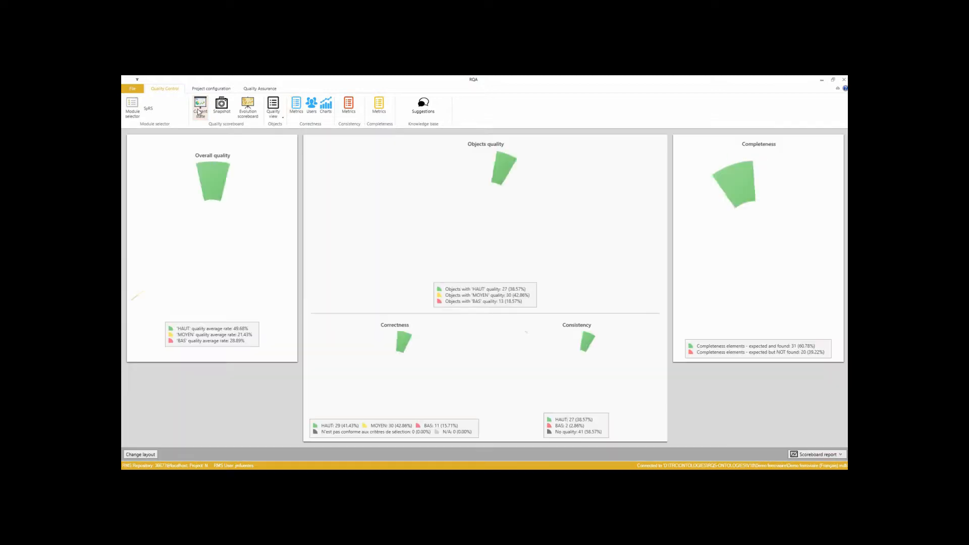
click(249, 114)
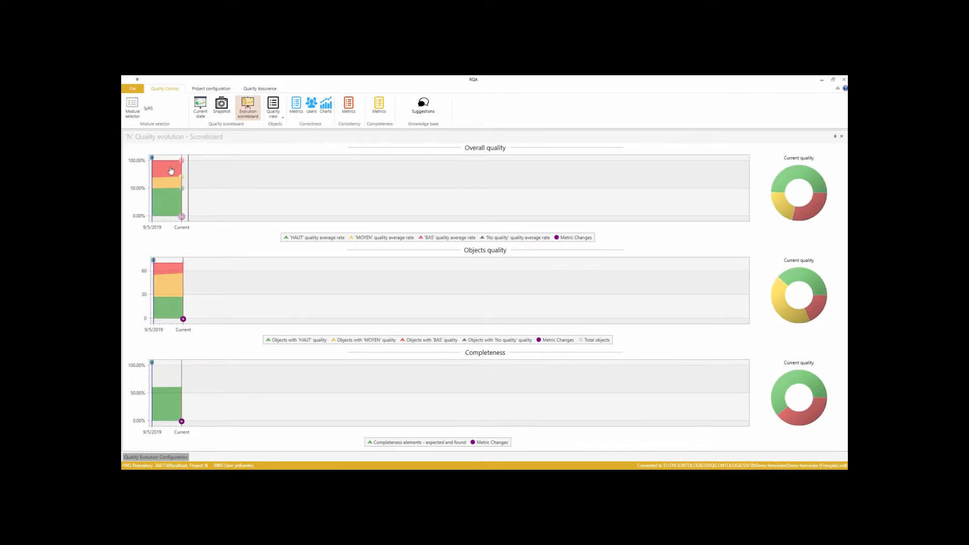
mouse_move(181, 177)
Switch to Quality Assurance and browse the three metrics set baselines.
click(263, 89)
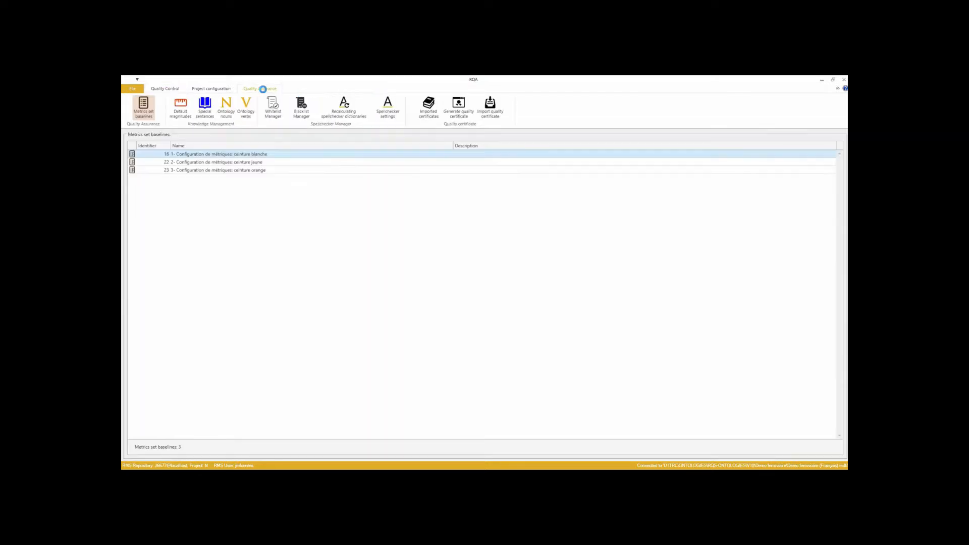
click(283, 163)
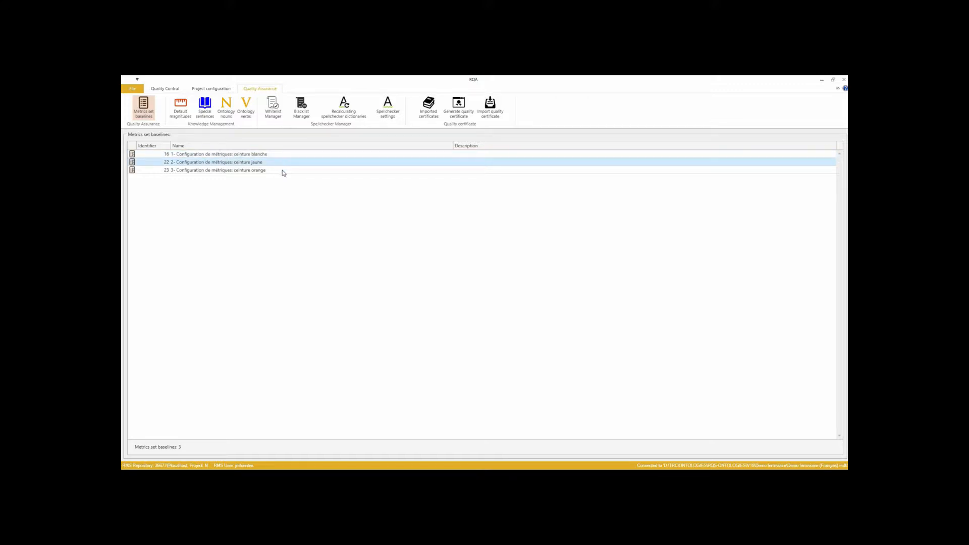
click(283, 171)
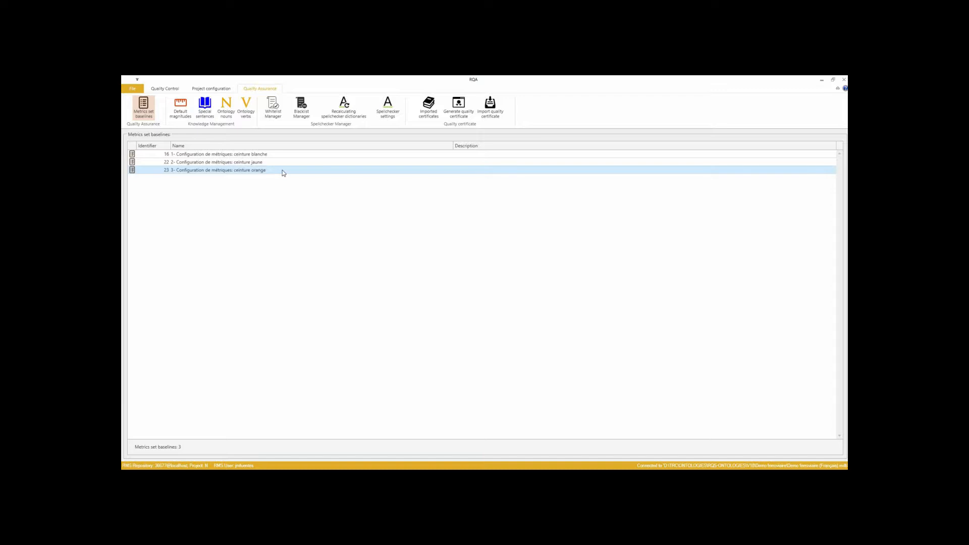
click(281, 155)
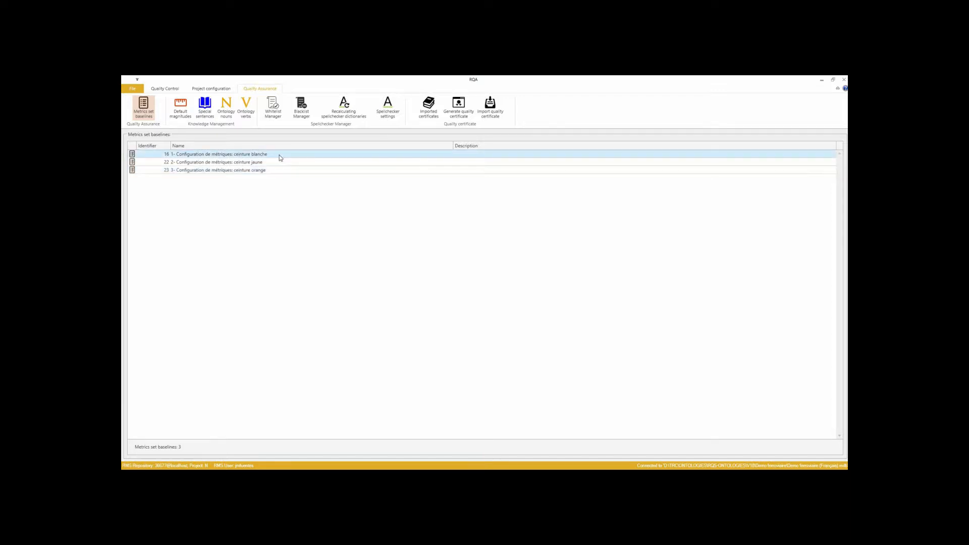
Open the '1- Configuration de métriques: ceinture blanche' baseline and filter its correctness metrics to enabled ones.
double_click(279, 155)
double_click(290, 139)
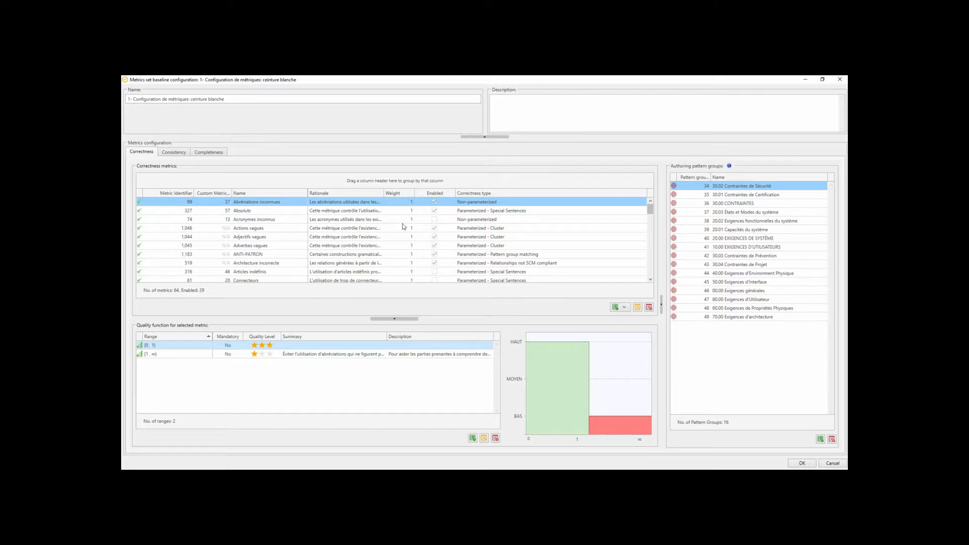
click(442, 192)
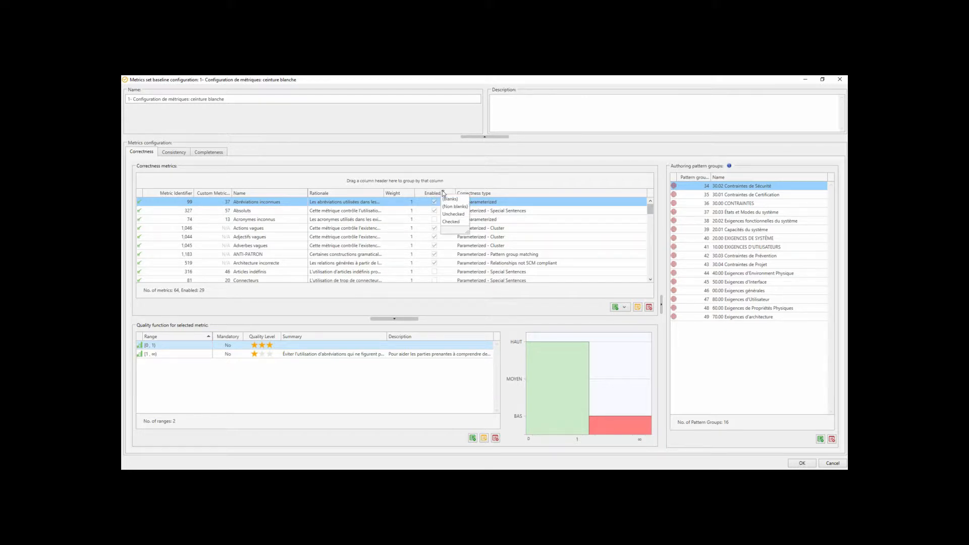
click(444, 223)
Browse the enabled correctness metrics and inspect the quality function of the Longueur de texte (mots) metric.
right_click(360, 211)
mouse_move(389, 217)
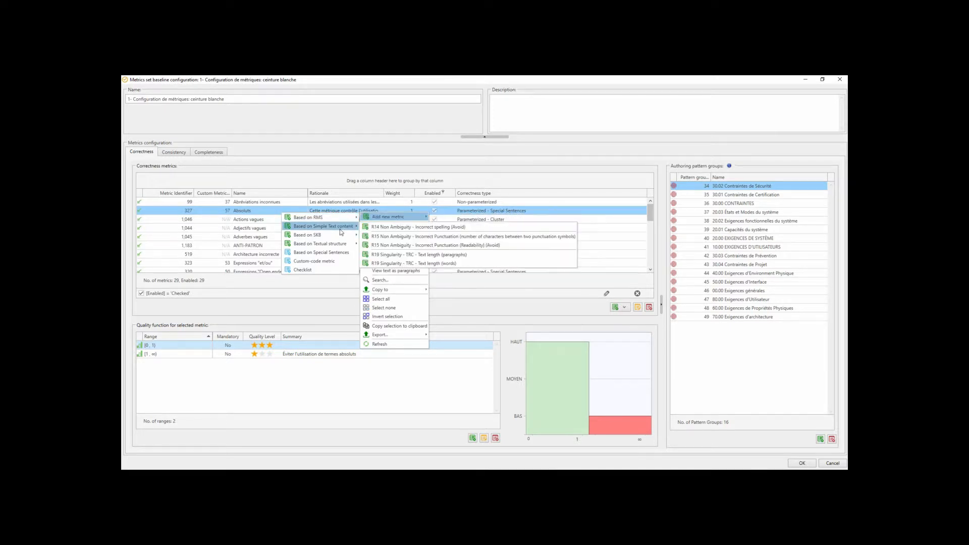
click(255, 237)
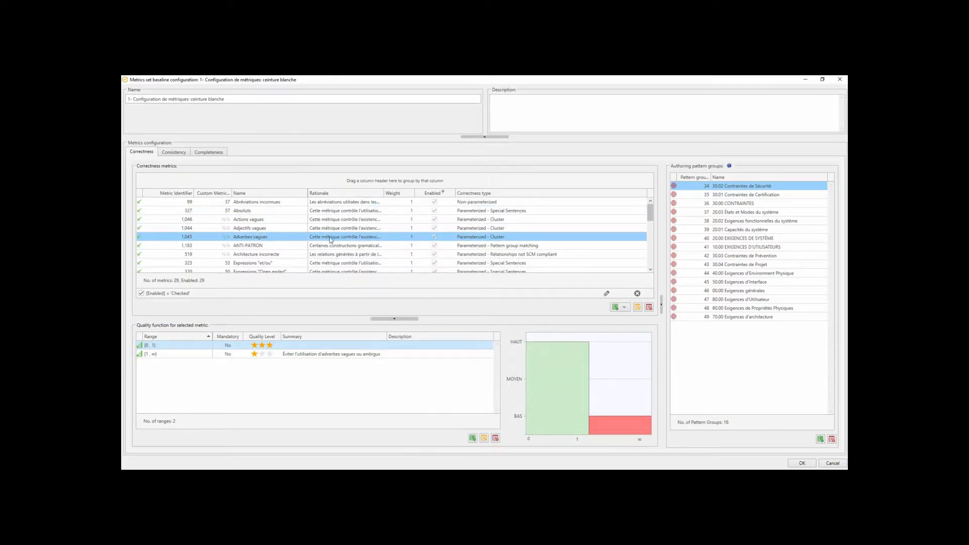
scroll(268, 258, down, 6)
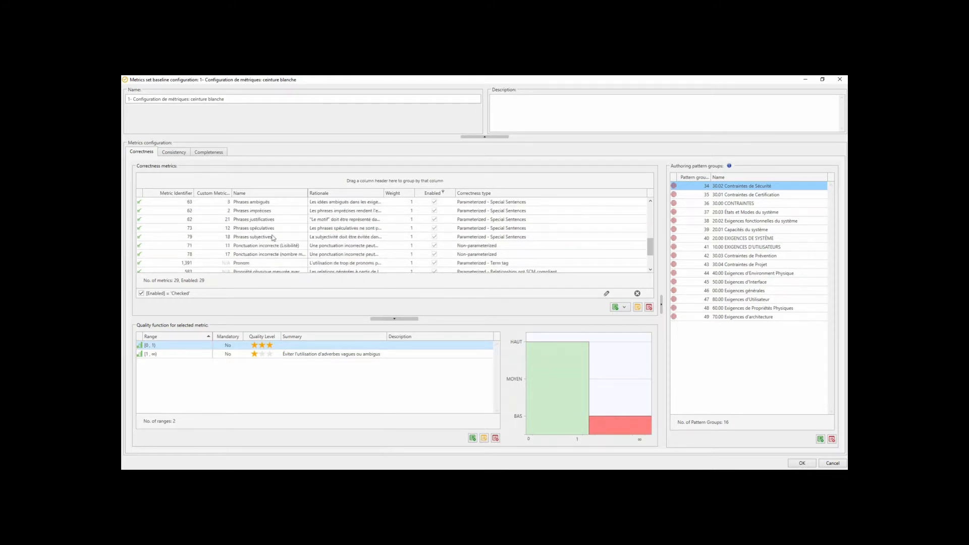
scroll(284, 245, down, 3)
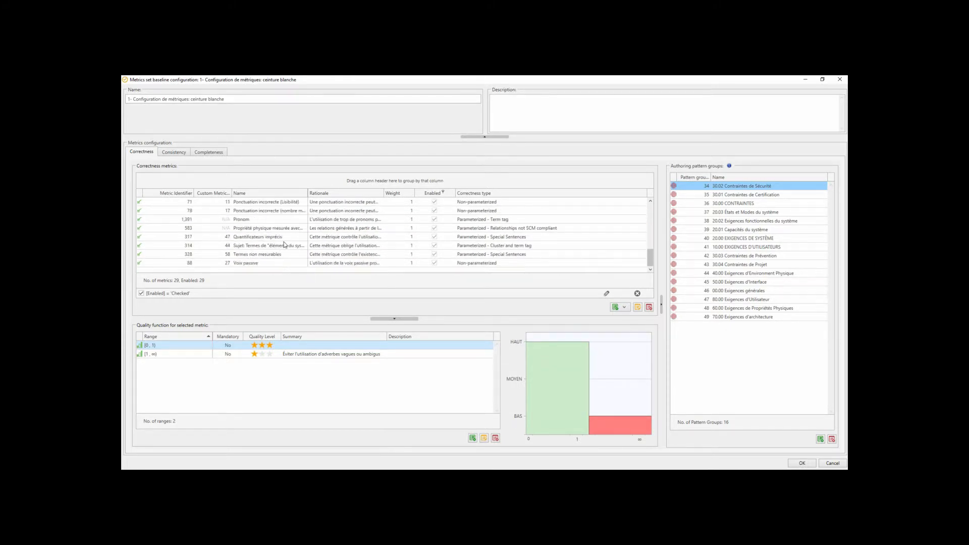
scroll(287, 233, up, 1)
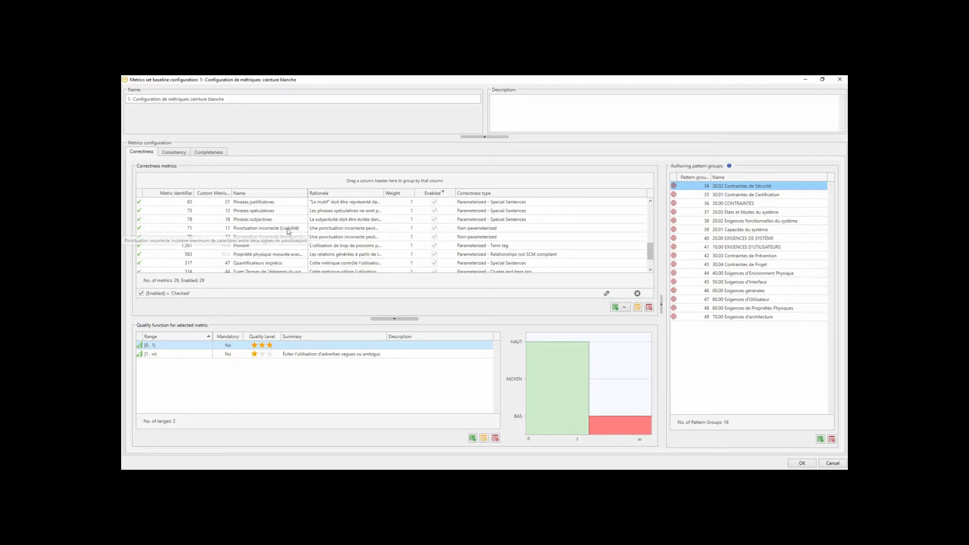
scroll(289, 232, up, 1)
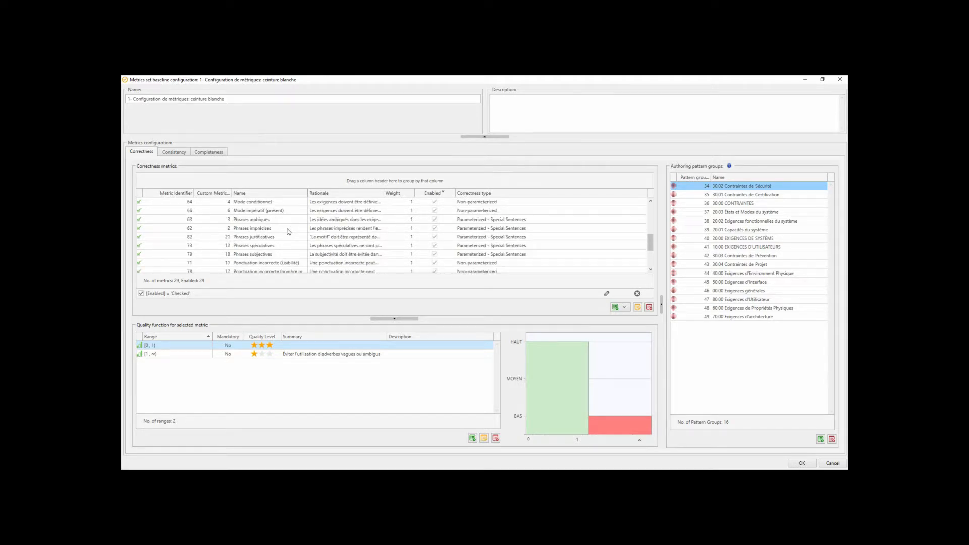
scroll(289, 231, down, 3)
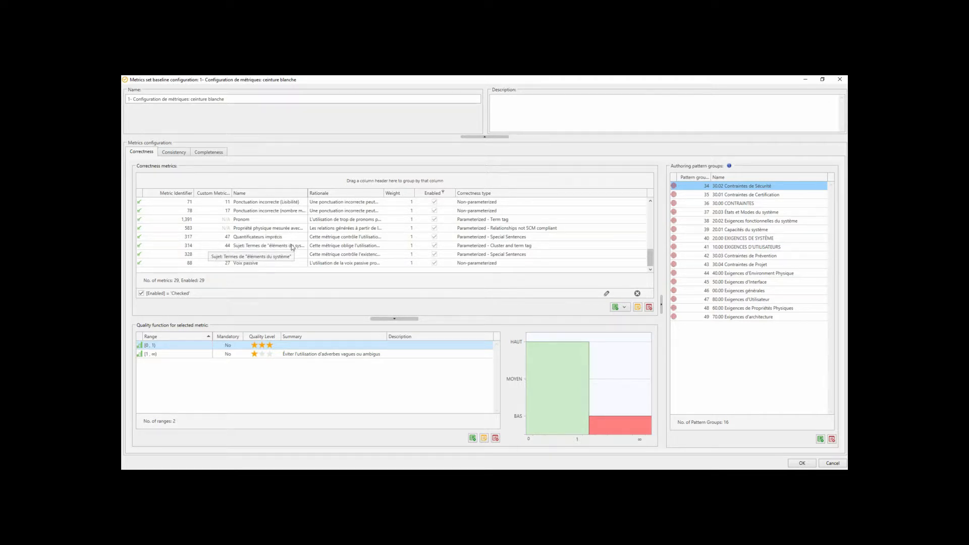
scroll(292, 248, up, 3)
click(283, 228)
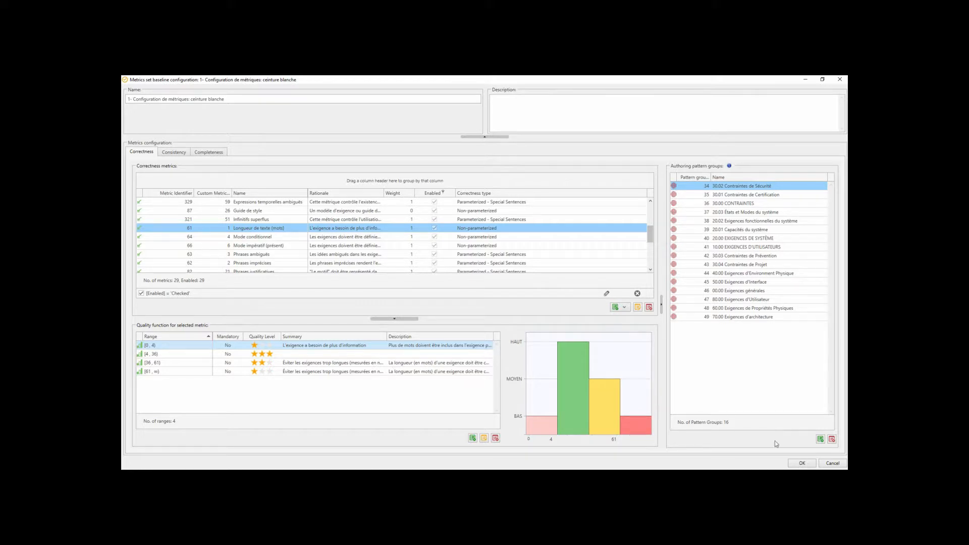
Apply the '1- Configuration de métriques: ceinture blanche' metrics template to the SyRS module in project configuration.
click(810, 461)
click(216, 88)
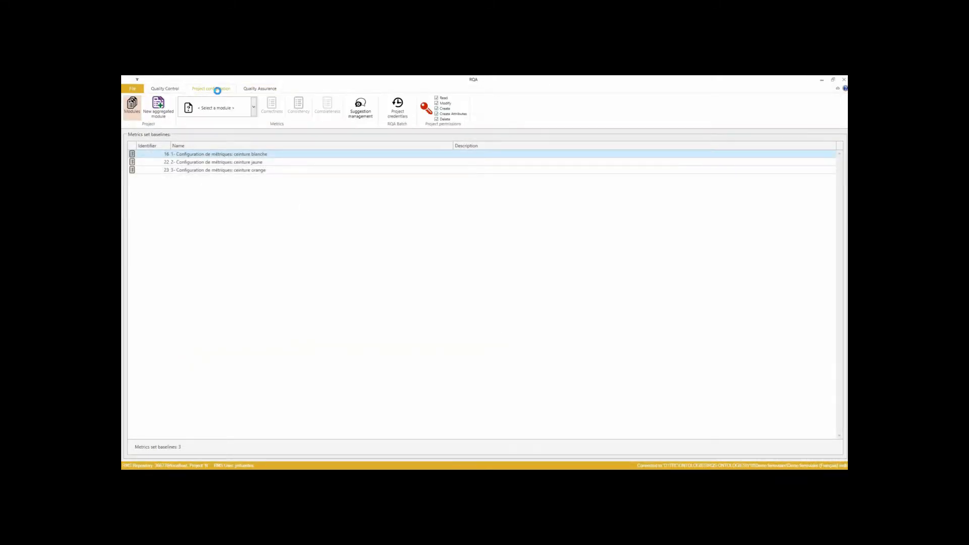
right_click(359, 154)
mouse_move(334, 160)
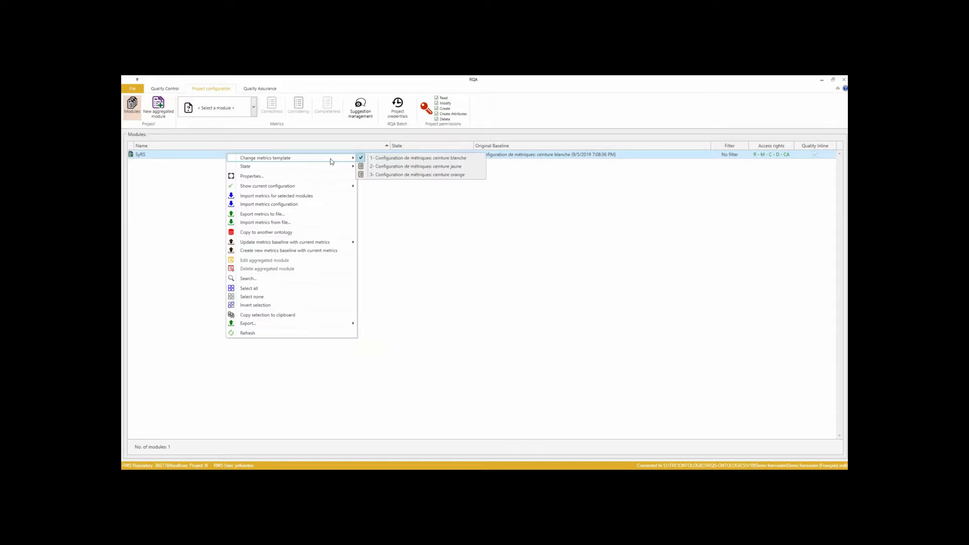
click(379, 158)
click(524, 291)
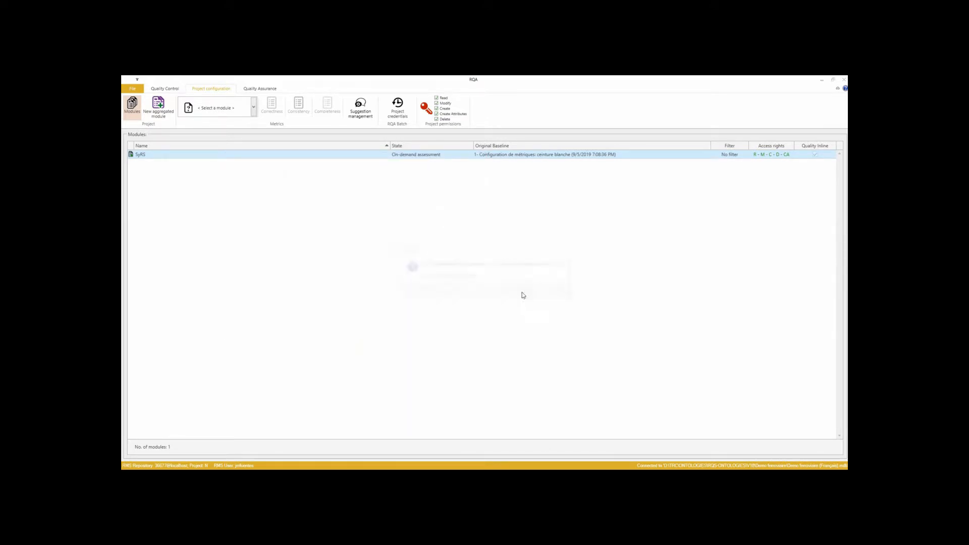
Open the SyRS module properties and inspect the view and condition options for identifying objects.
double_click(360, 159)
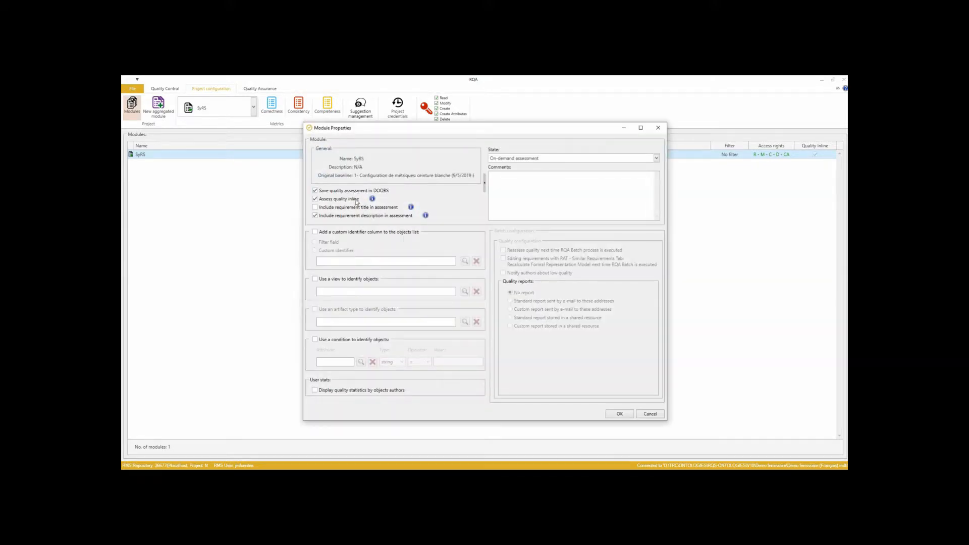
mouse_move(372, 200)
click(315, 279)
click(315, 340)
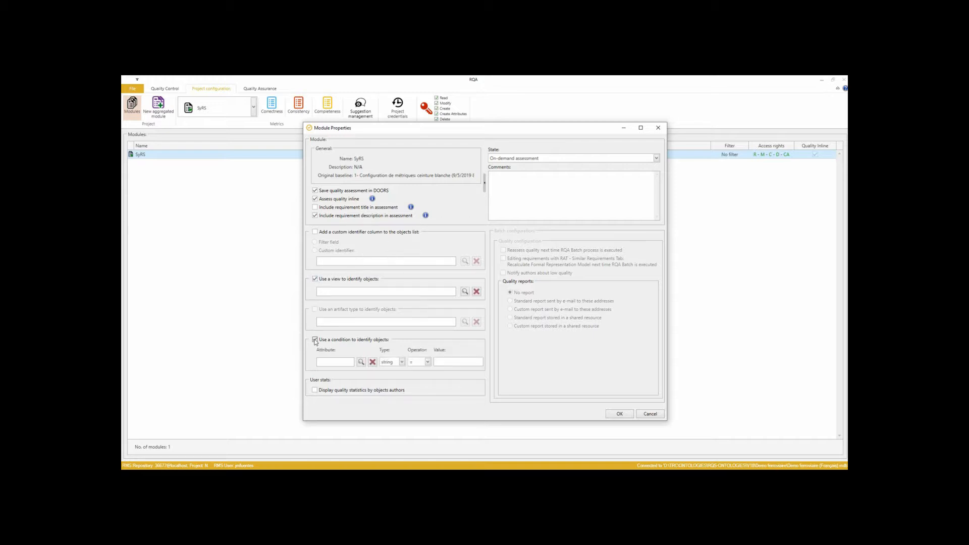
click(315, 340)
click(315, 280)
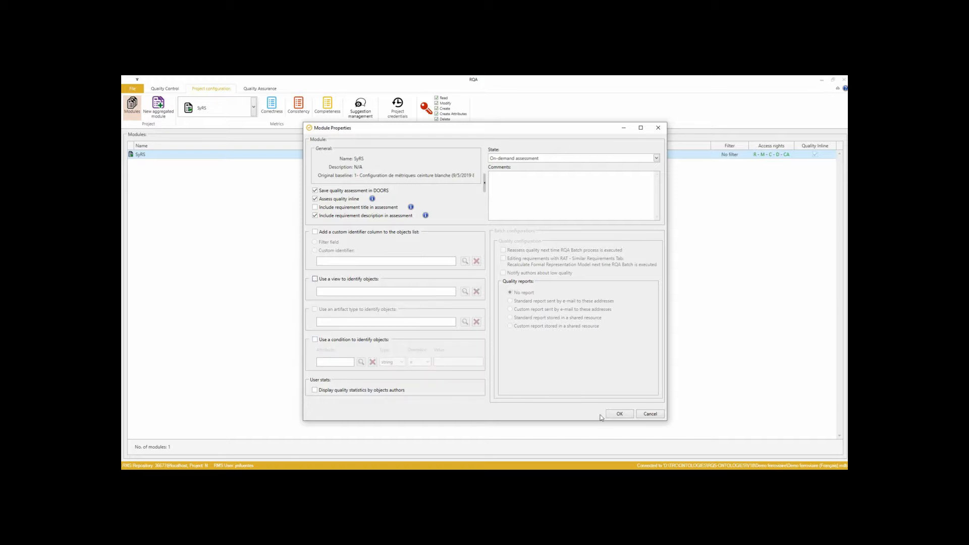
click(614, 415)
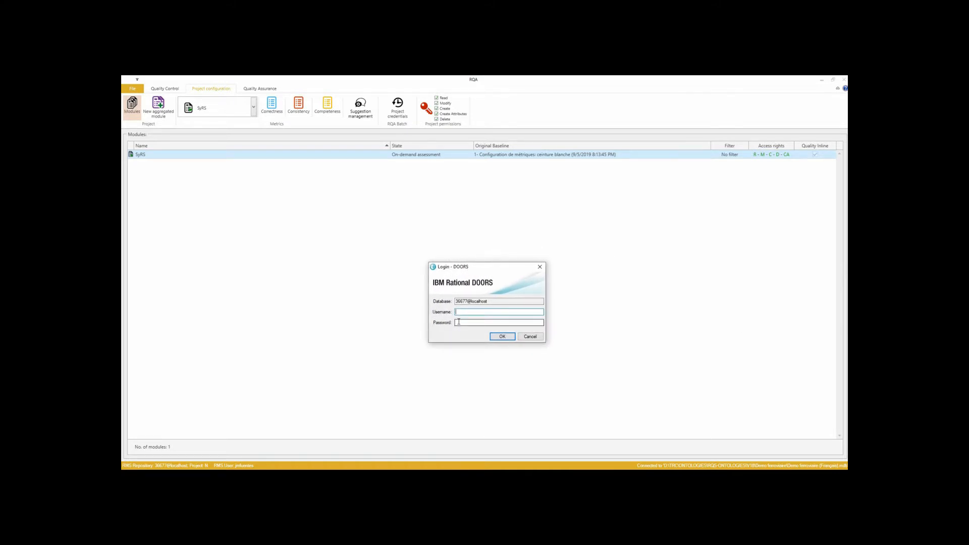
Log in to DOORS with the username and account password.
key(Return)
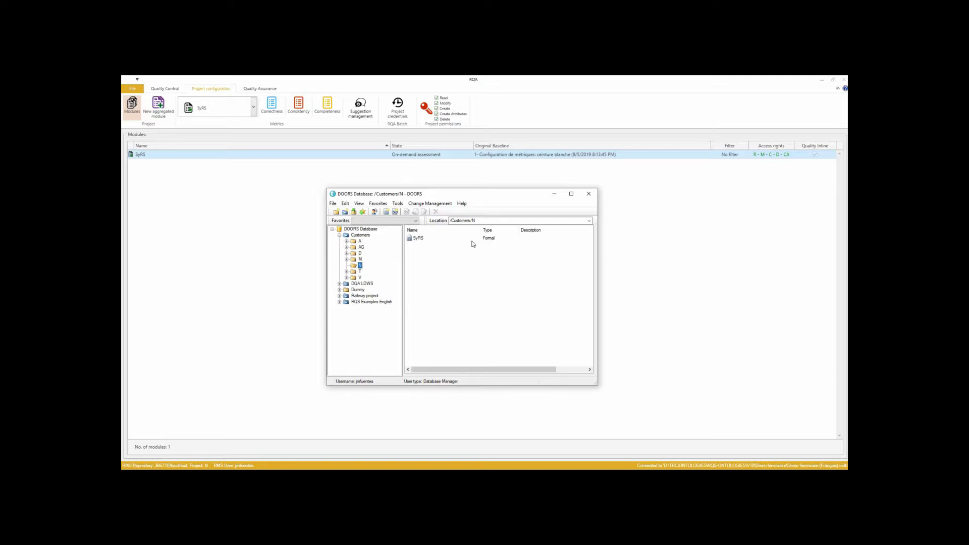
Open the SyRS formal module from the Customers/N folder of the DOORS database.
click(424, 240)
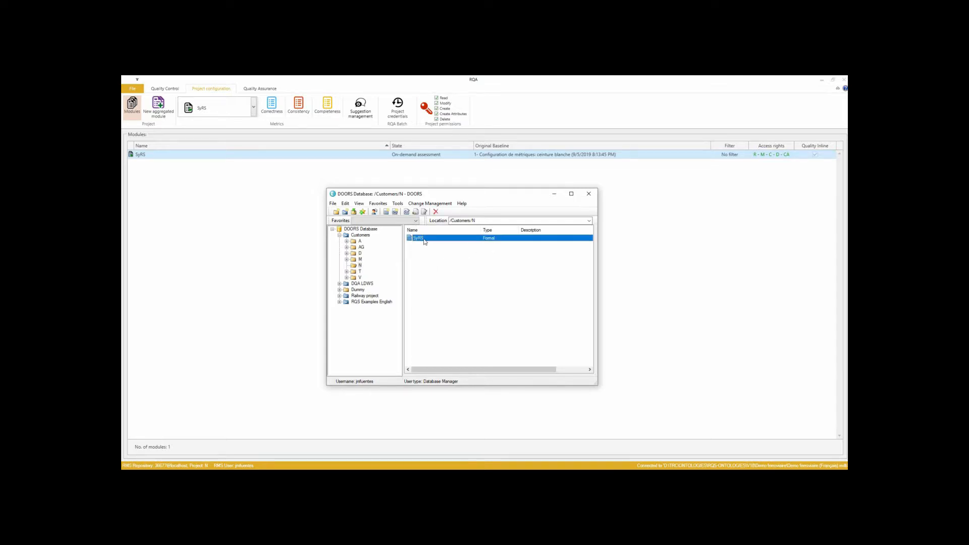
double_click(424, 239)
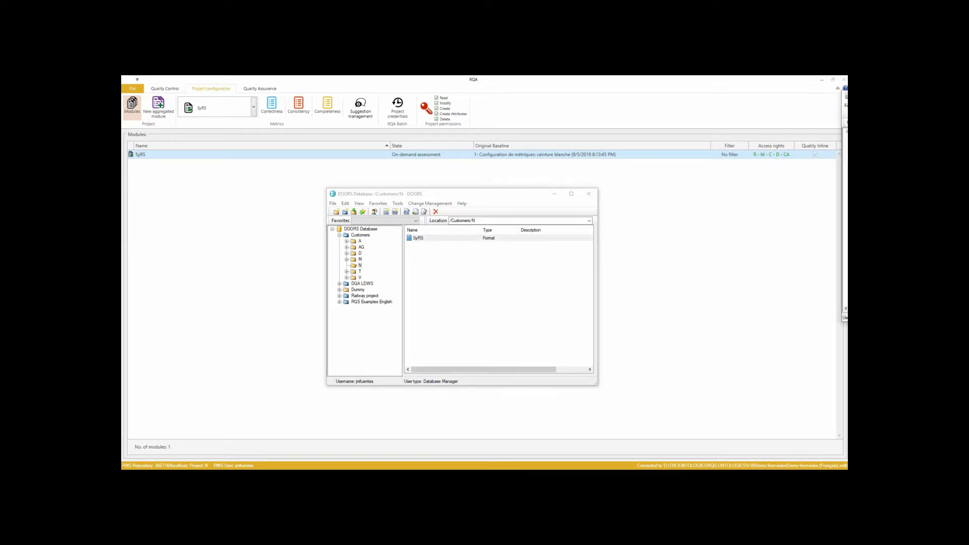
click(614, 156)
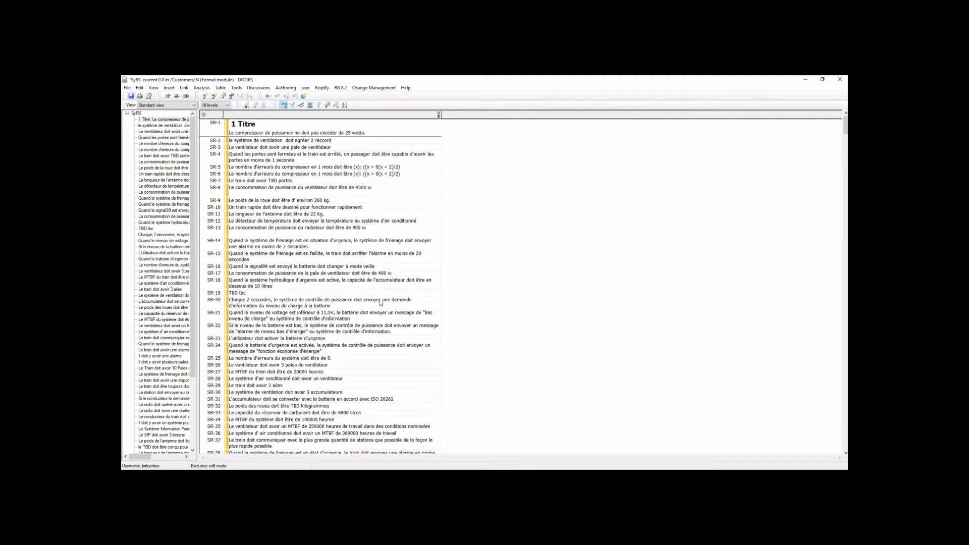
Switch the module's view to RQS_Quality_View.
click(294, 89)
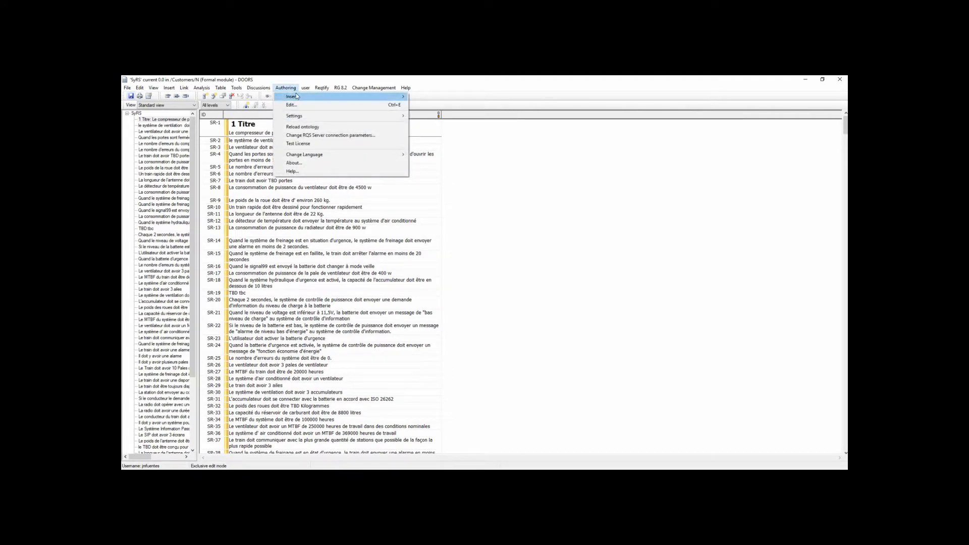
right_click(341, 223)
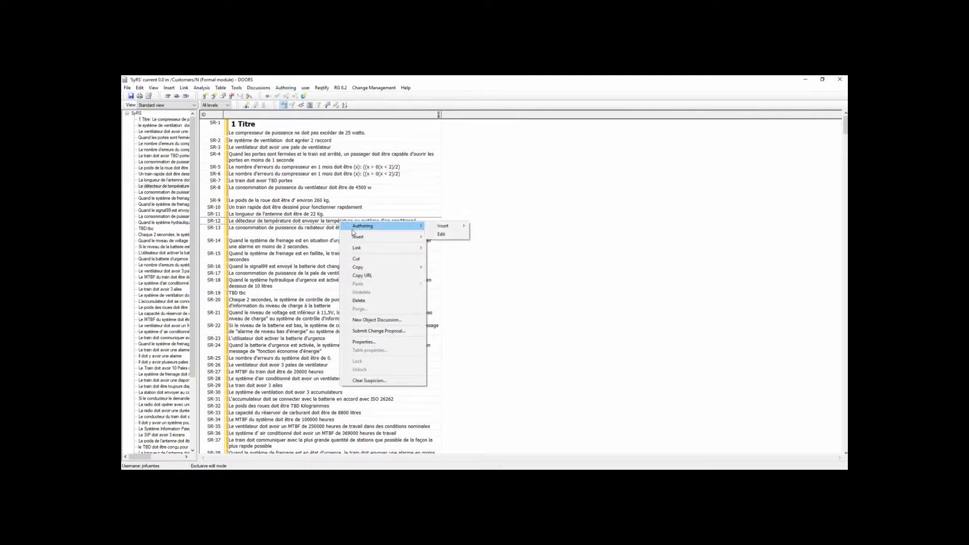
click(195, 105)
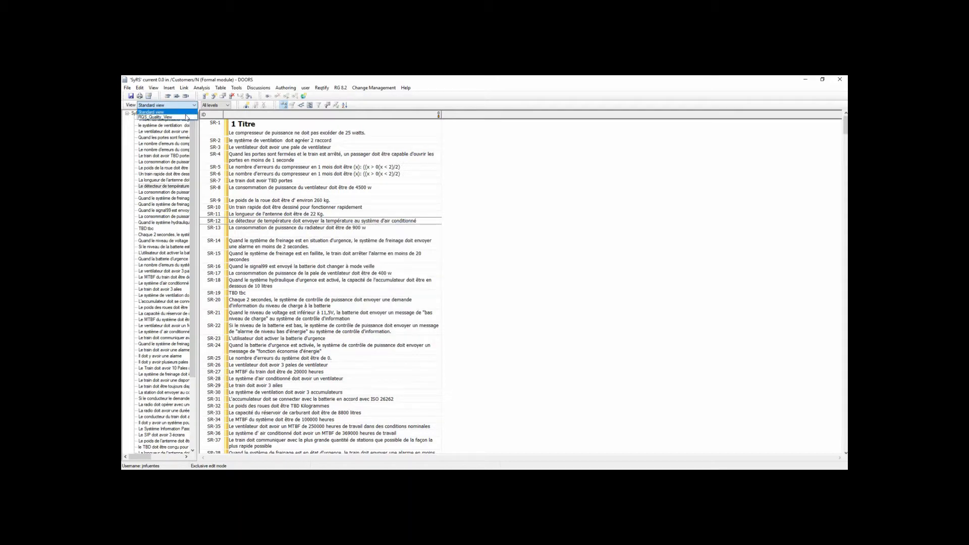
click(156, 117)
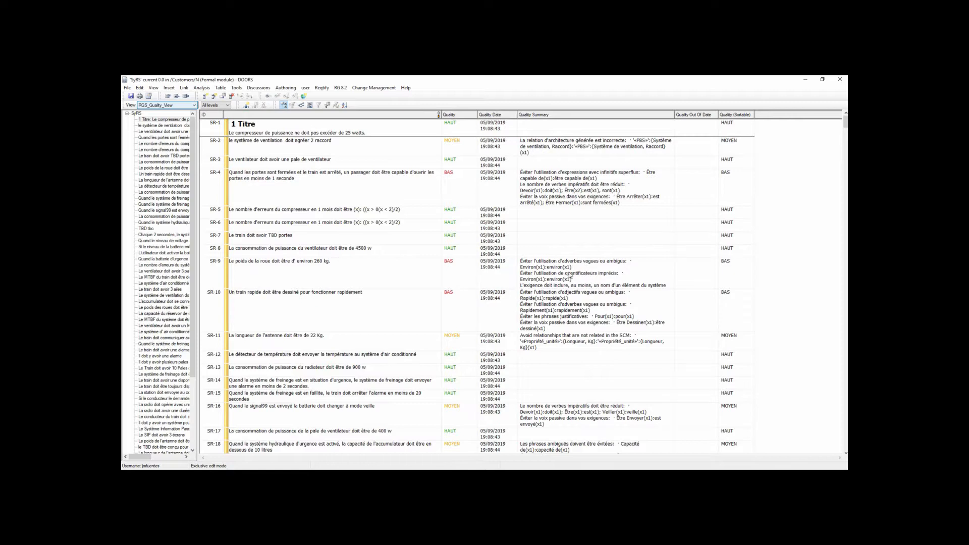
Create a new requirement after SR-10 reading 'La vitesse du train devrait être 200 km' in the authoring plugin.
click(356, 319)
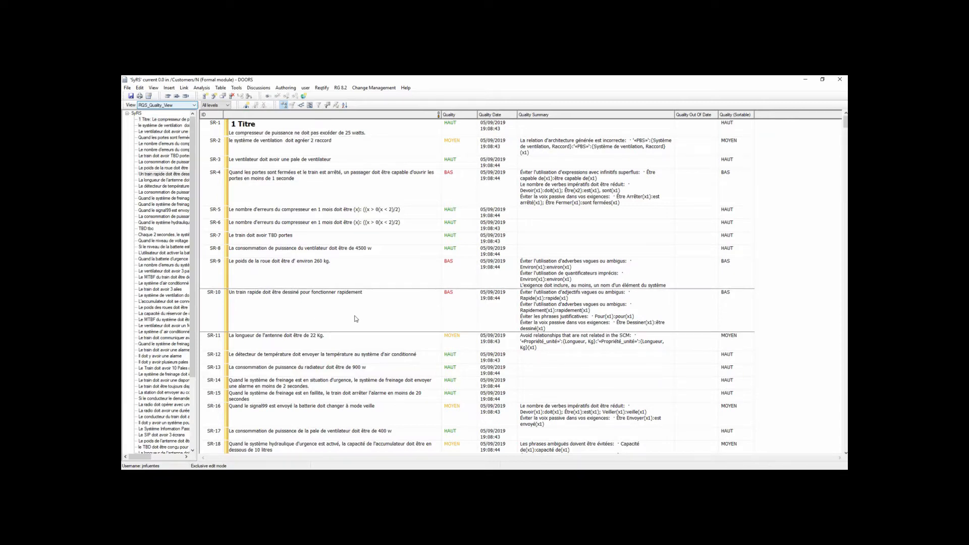
key(ctrl+n)
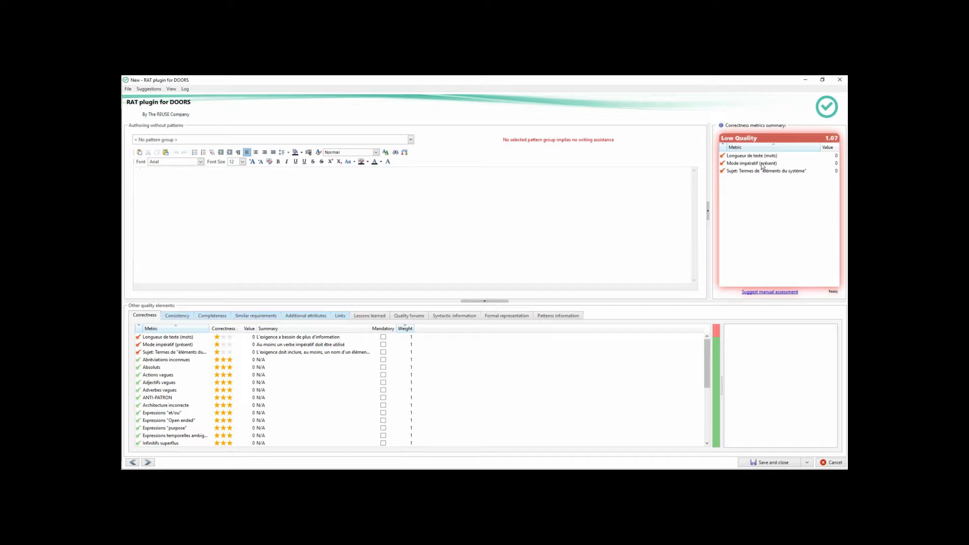
mouse_move(763, 167)
text(La vitesse du train devrait )
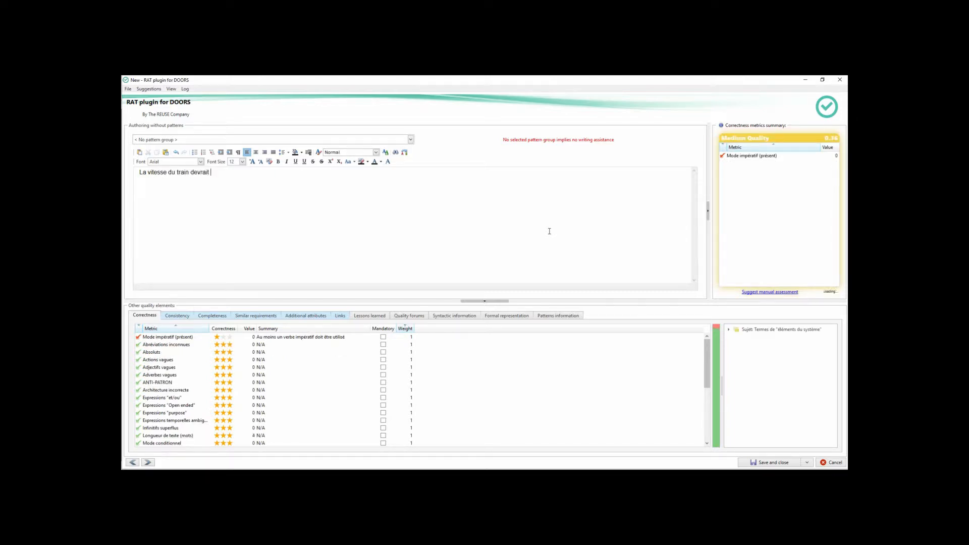
text(être )
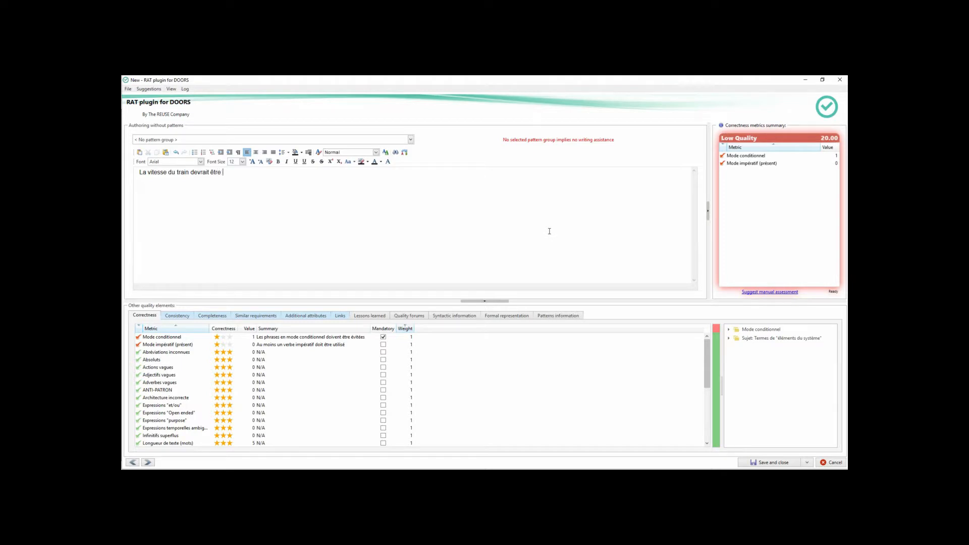
text(200 km)
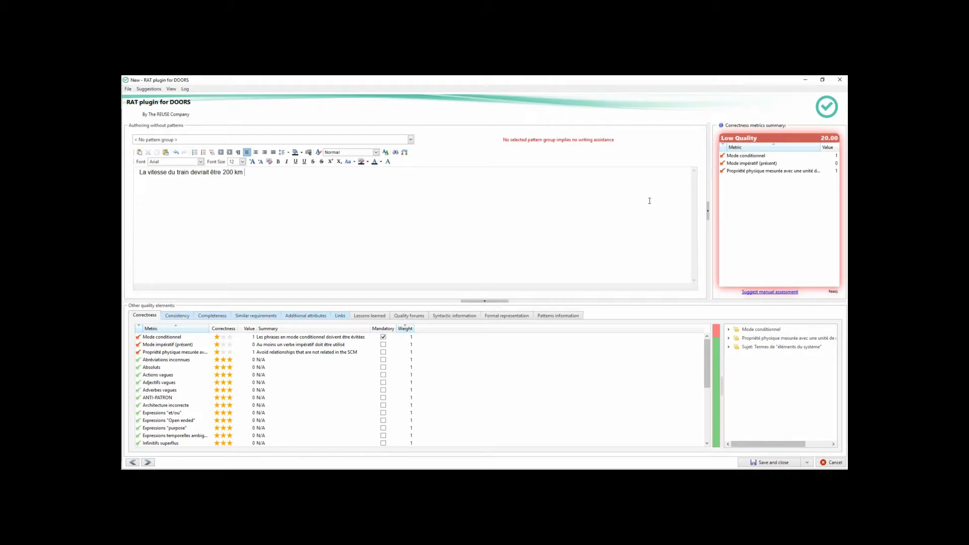
Inspect the Mode conditionnel, Mode impératif and Propriété physique mesurée issues in the metrics summary.
click(763, 156)
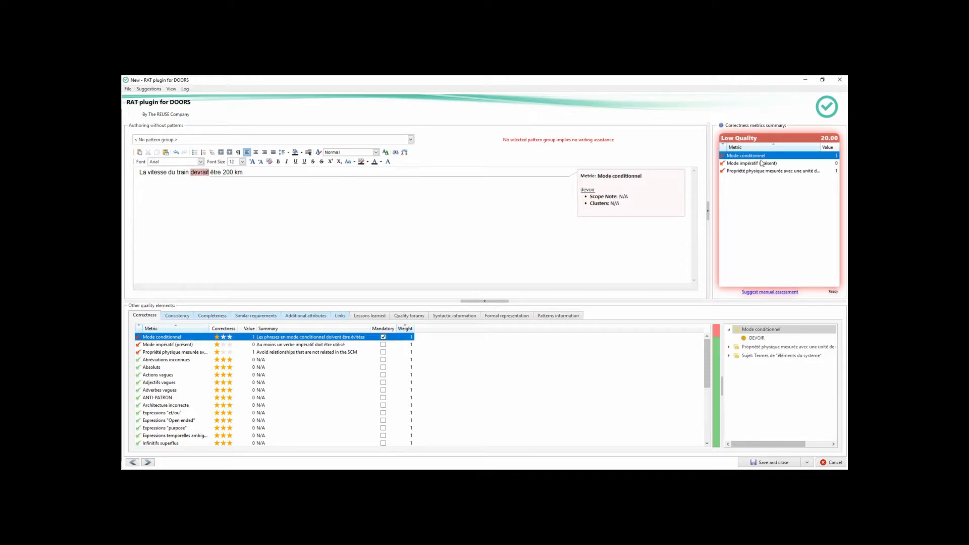
click(763, 165)
click(764, 172)
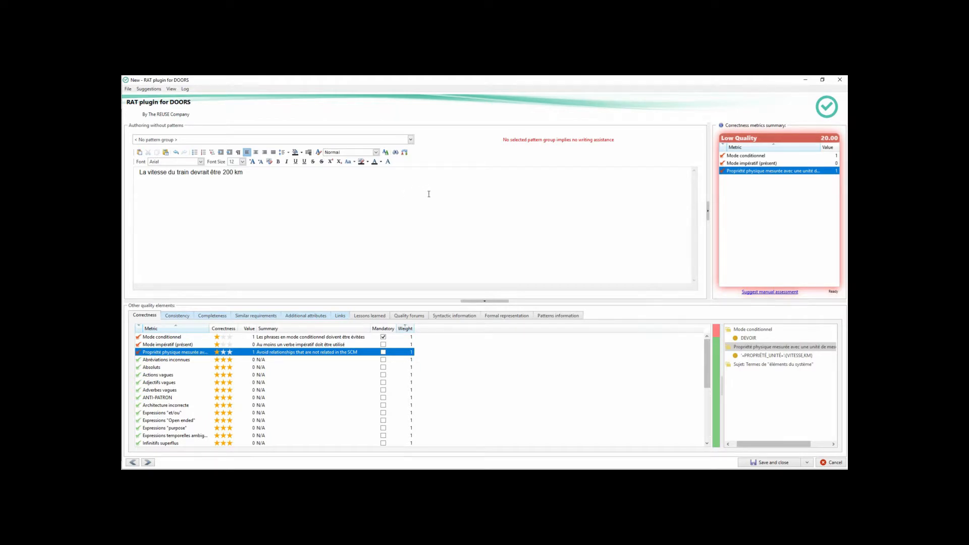
Reword the requirement to 'La vitesse du train doit être 200 km/h' and save and close it.
click(730, 156)
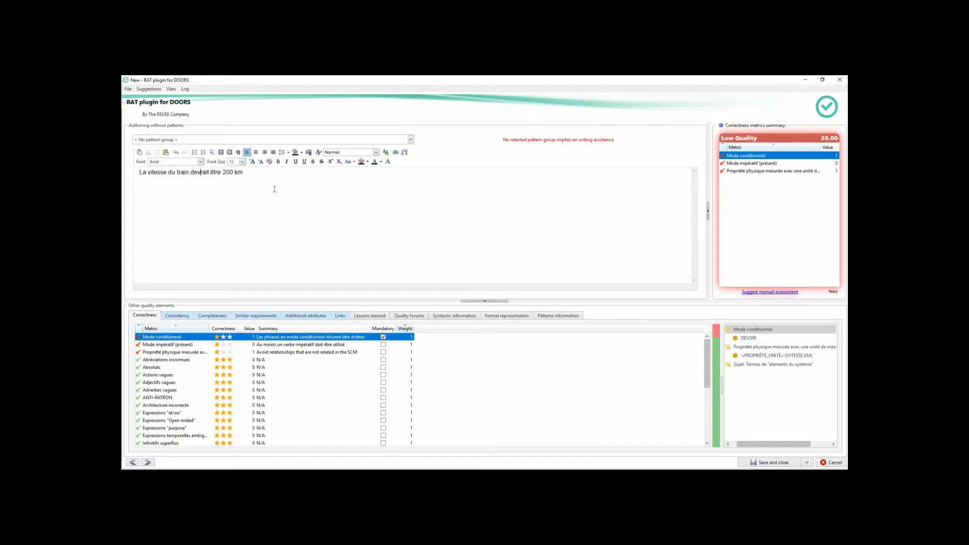
key(ctrl+shift+Left)
text(doi)
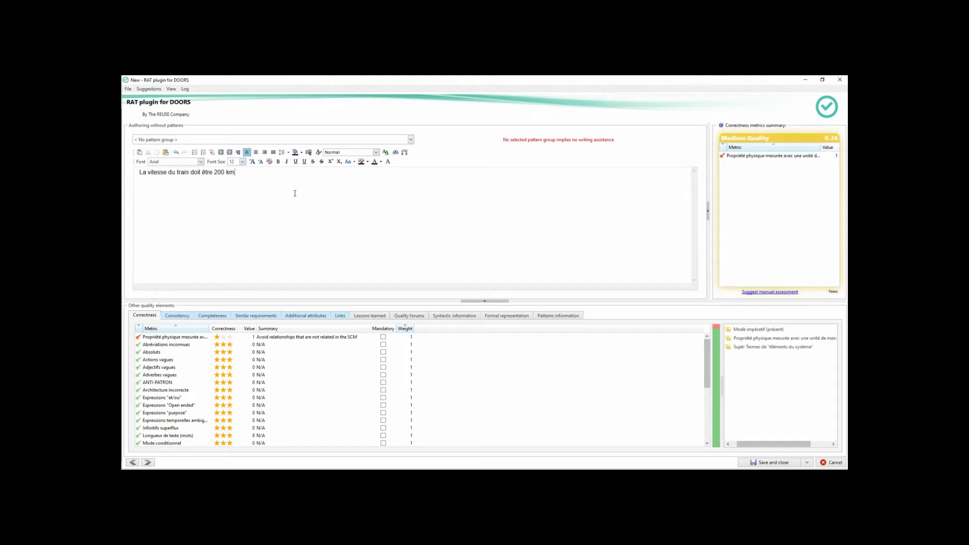
text(/h)
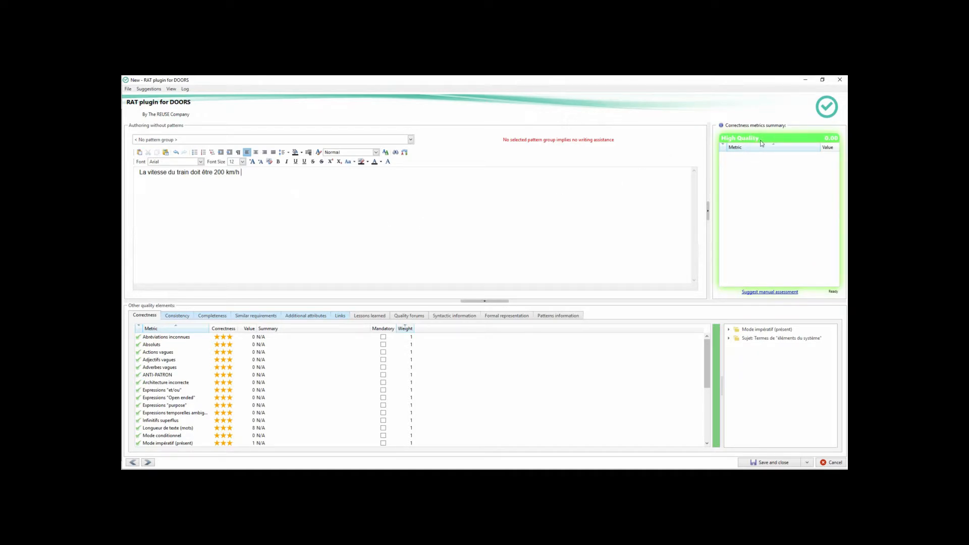
click(762, 463)
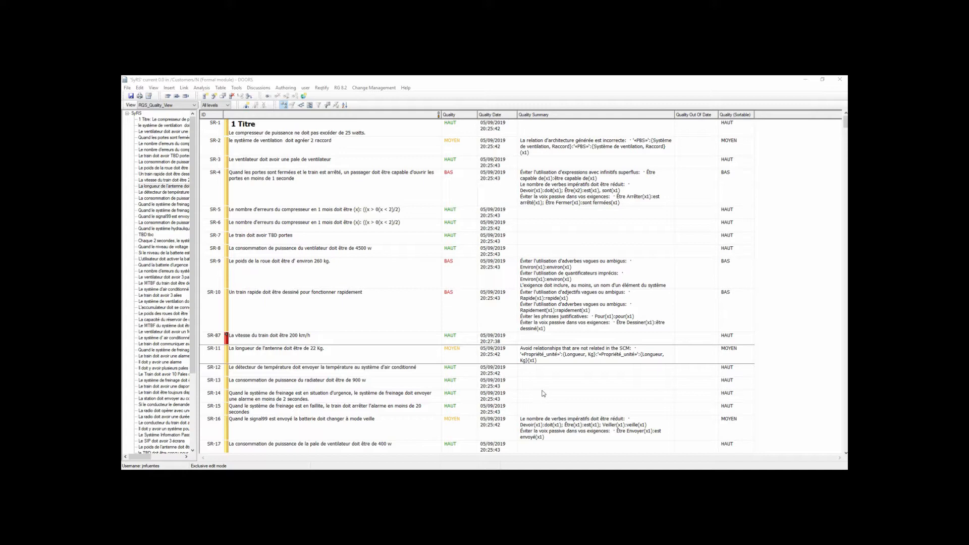
Start a new requirement in the authoring plugin, keeping pattern group 60.00 Exigences de Propriétés Physiques and pattern Caractéristiques Physiques.
click(542, 386)
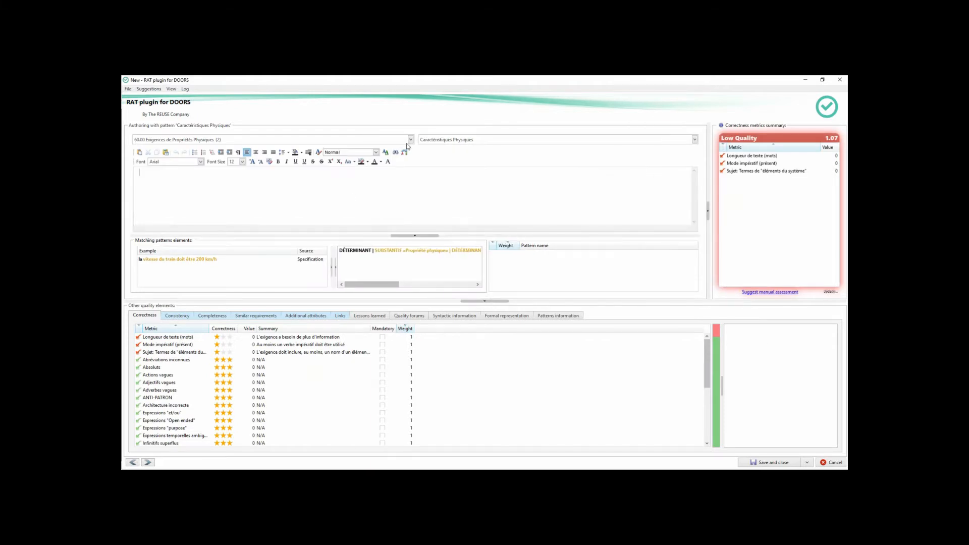
click(410, 140)
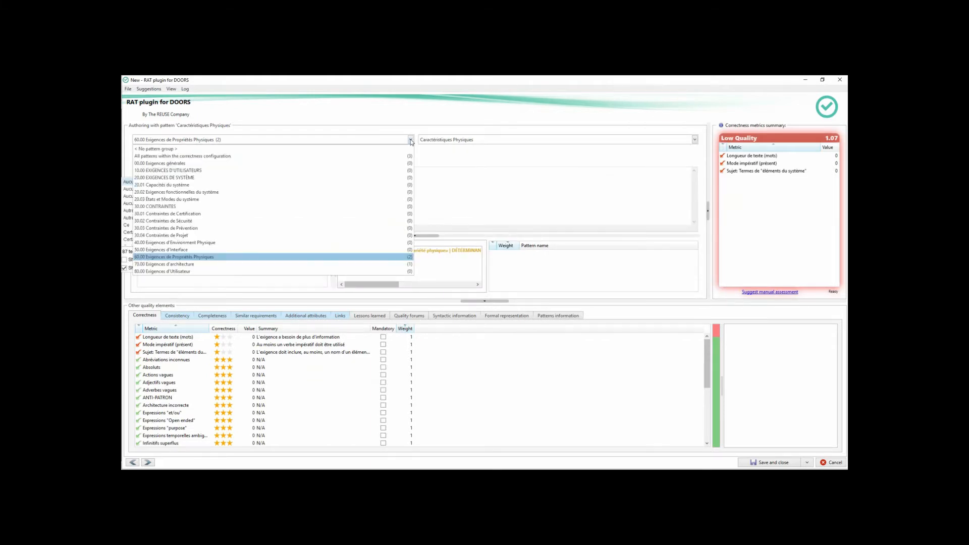
click(253, 260)
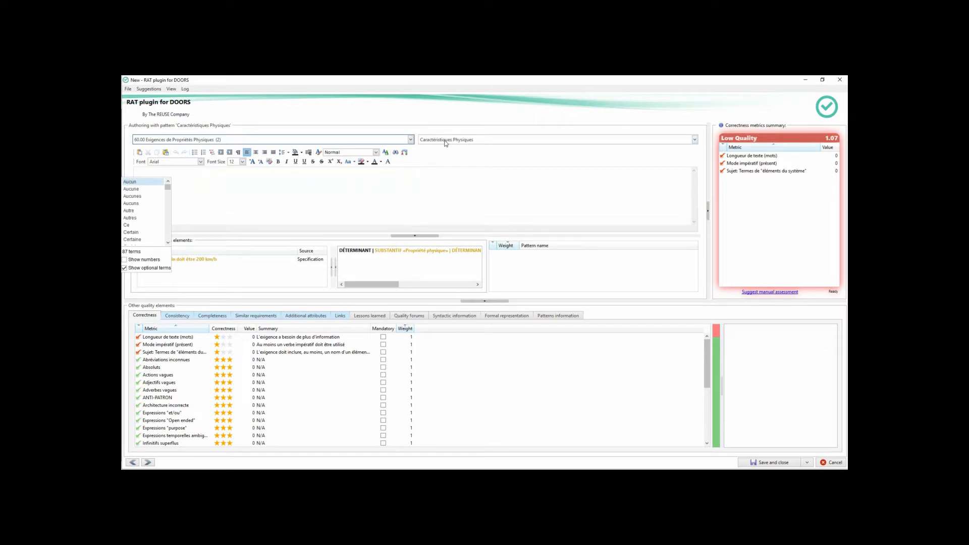
mouse_move(446, 144)
click(413, 142)
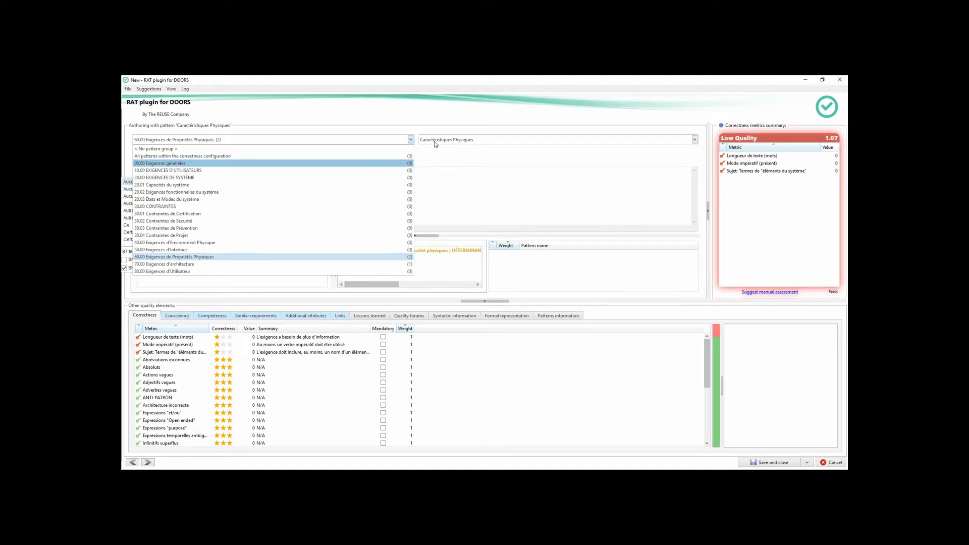
click(434, 144)
click(436, 143)
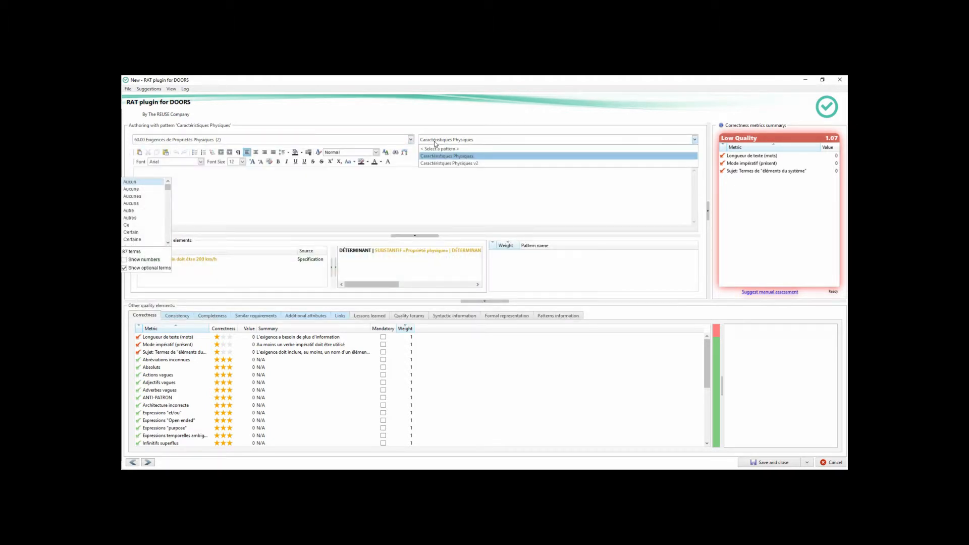
click(479, 159)
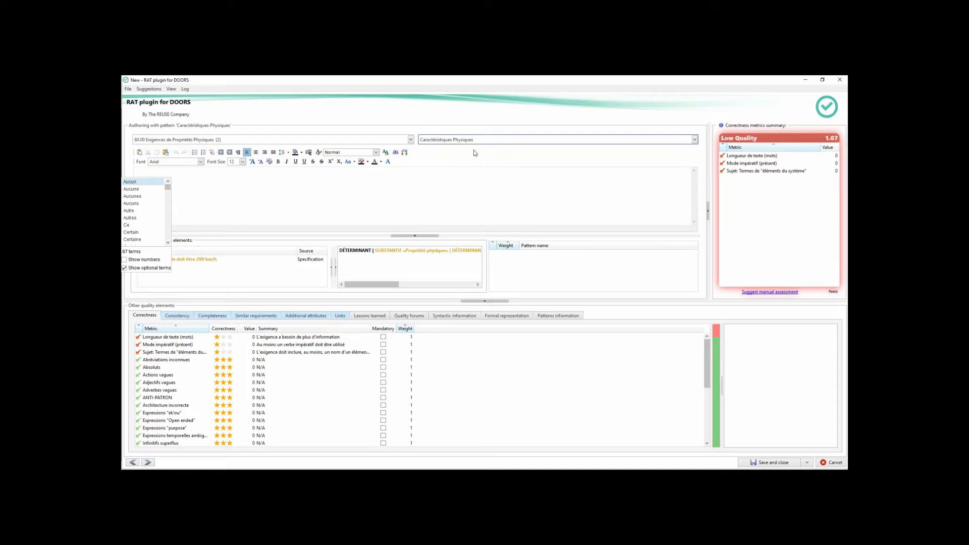
mouse_move(473, 142)
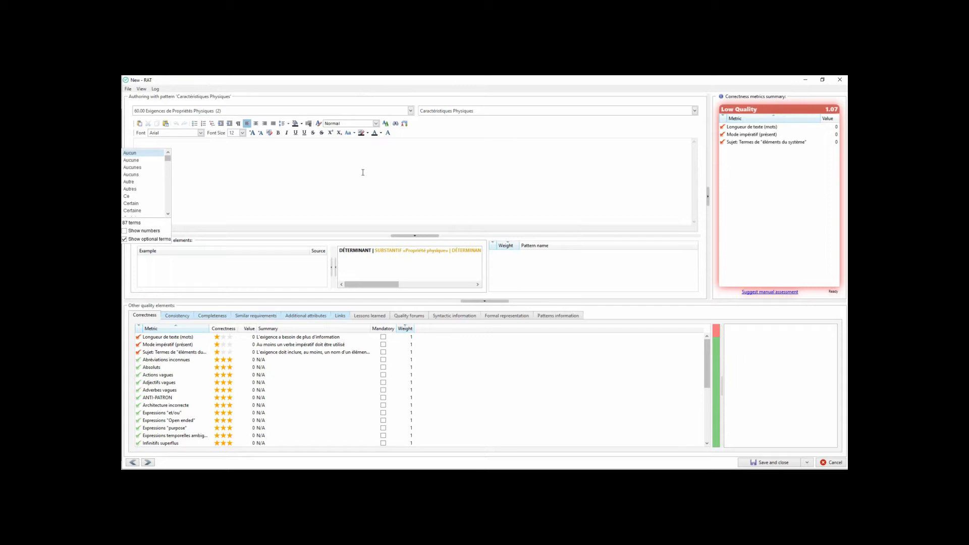
Write the requirement 'Le poids du train doit être de 444444 lb'.
text(Le)
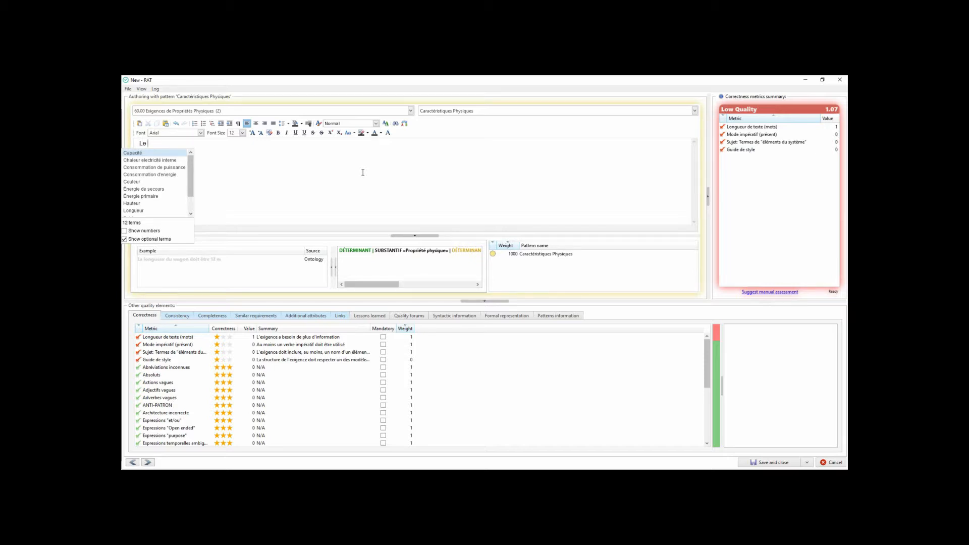
text(poids du )
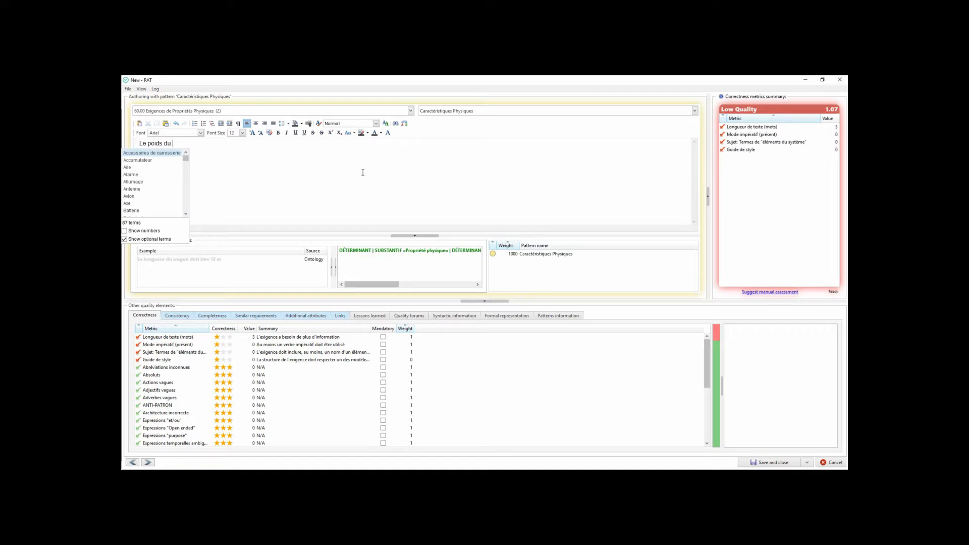
text(t)
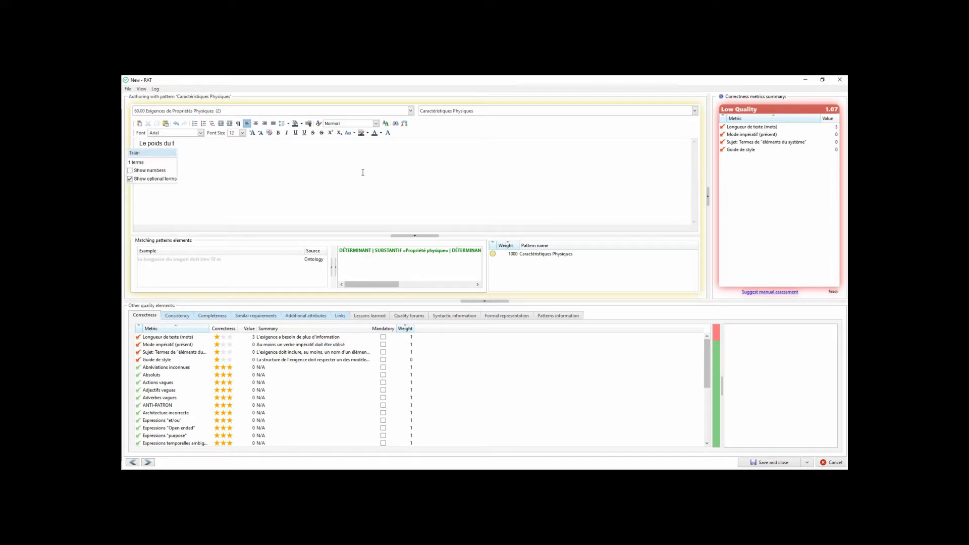
text(rain )
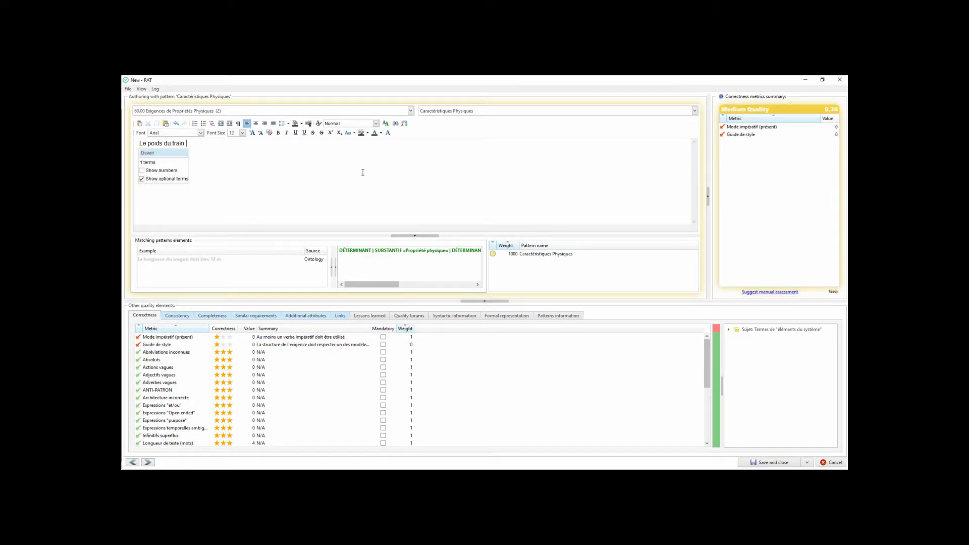
text(doit être de )
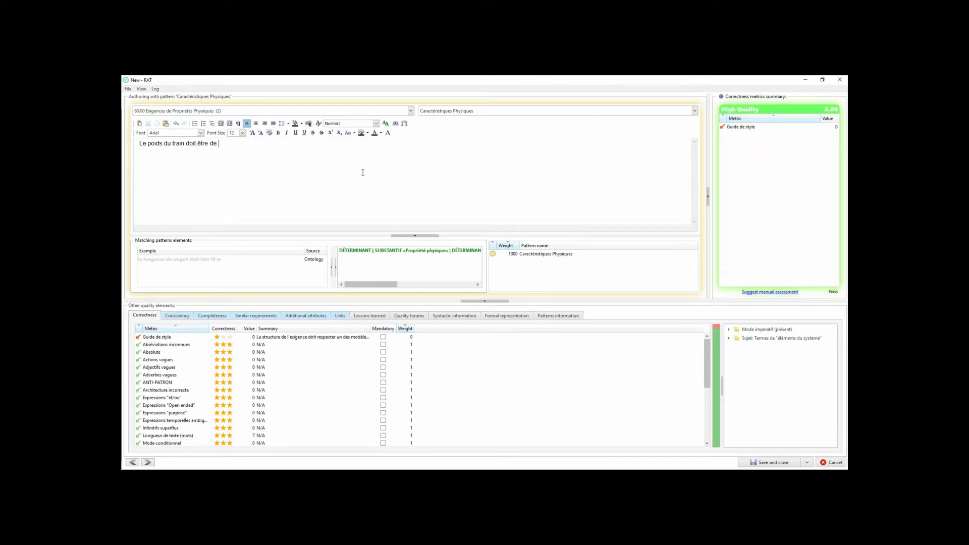
text(444444)
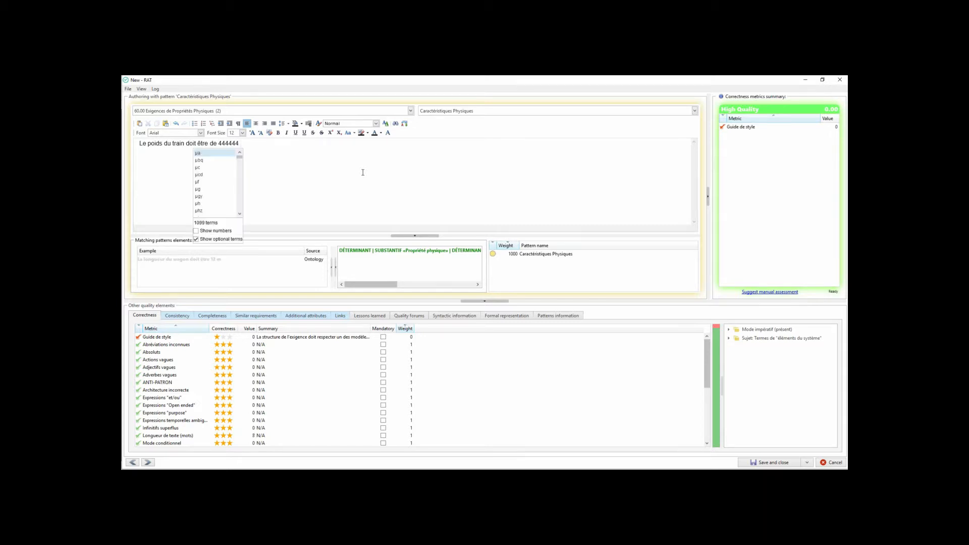
text(l)
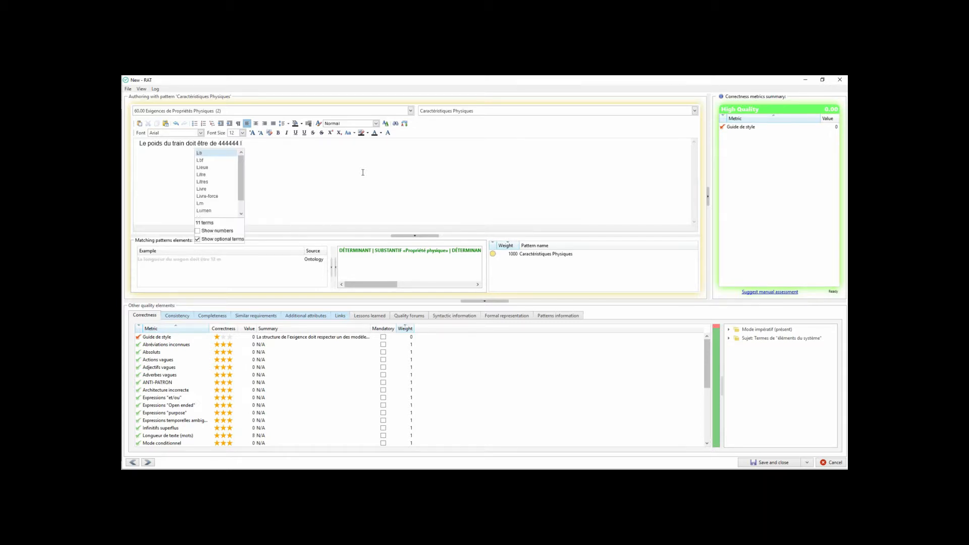
text(b)
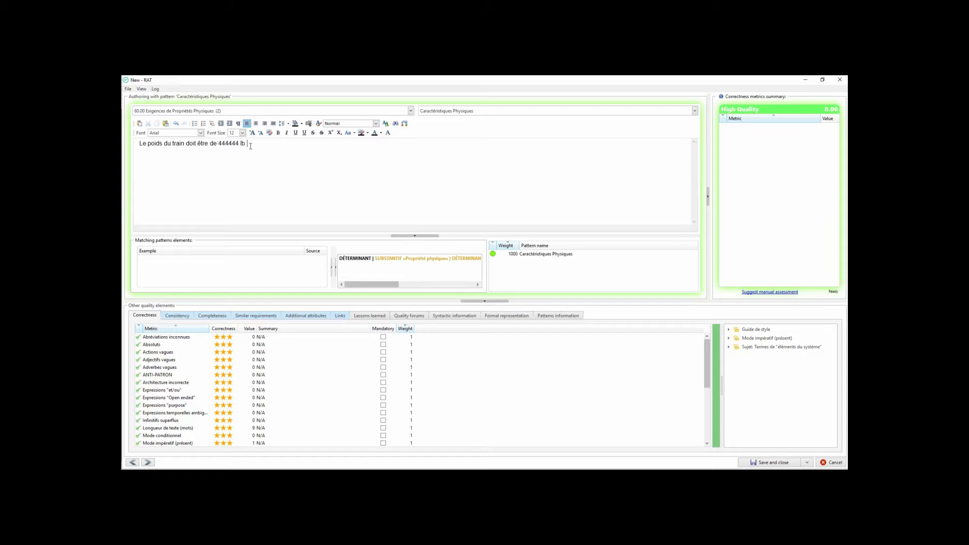
Assess the requirement against all available consistency metrics and inspect the measurement-unit and property-value issues.
mouse_move(446, 114)
click(184, 318)
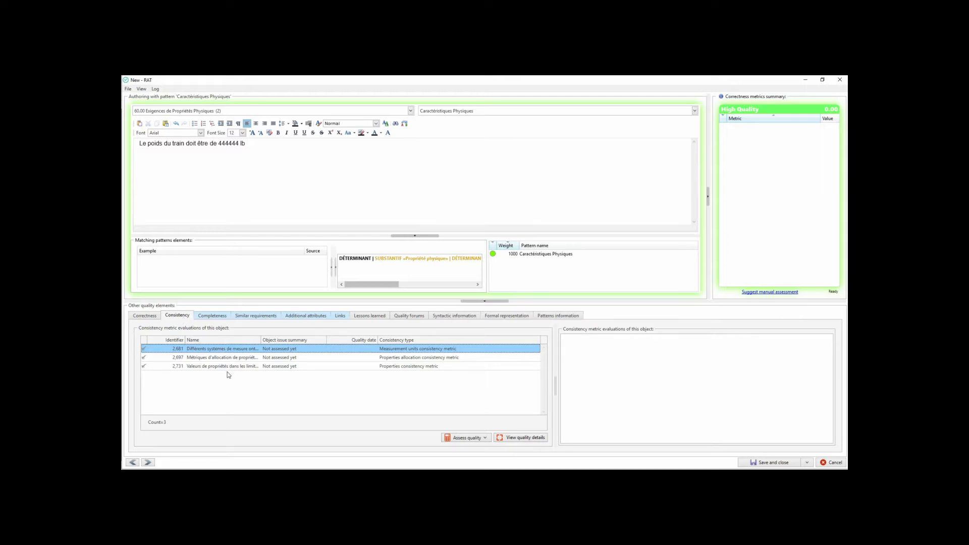
click(484, 439)
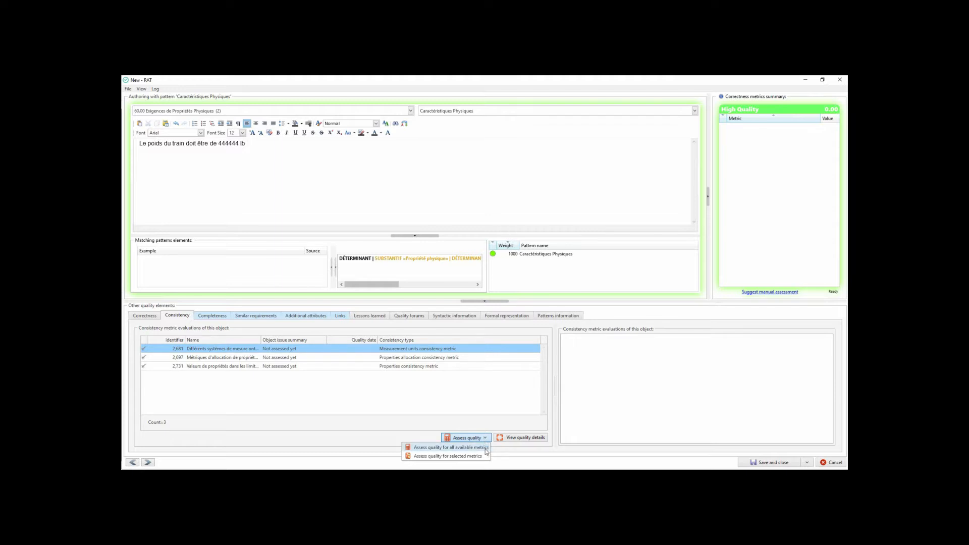
click(487, 448)
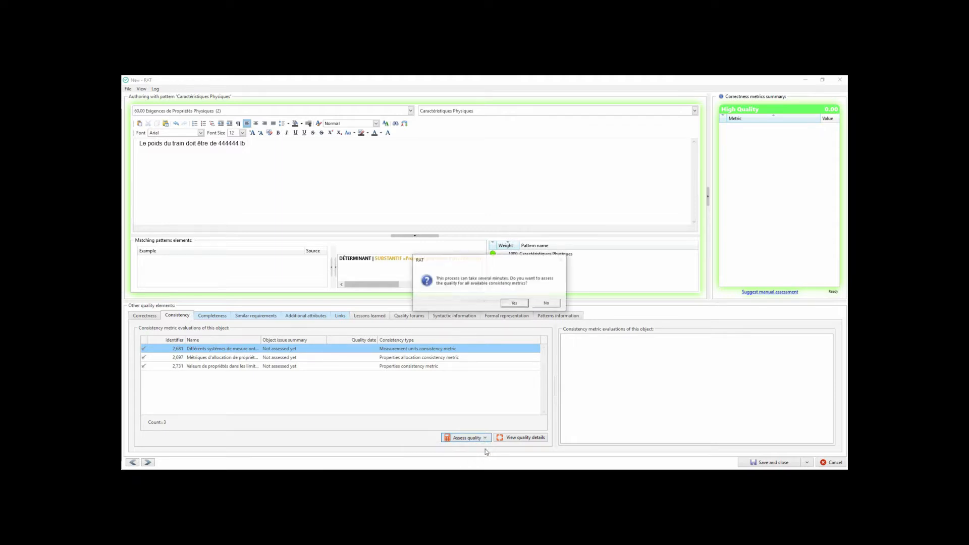
click(507, 304)
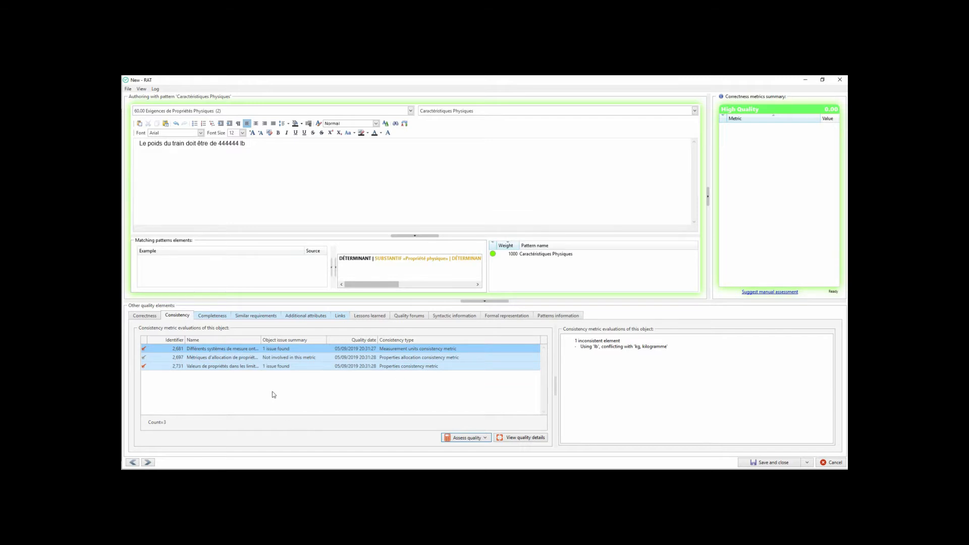
click(288, 349)
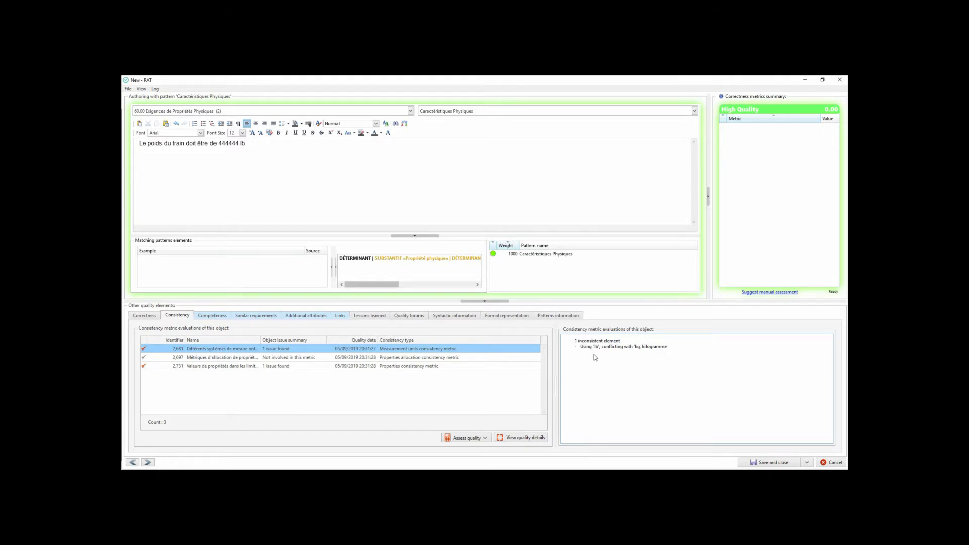
click(254, 367)
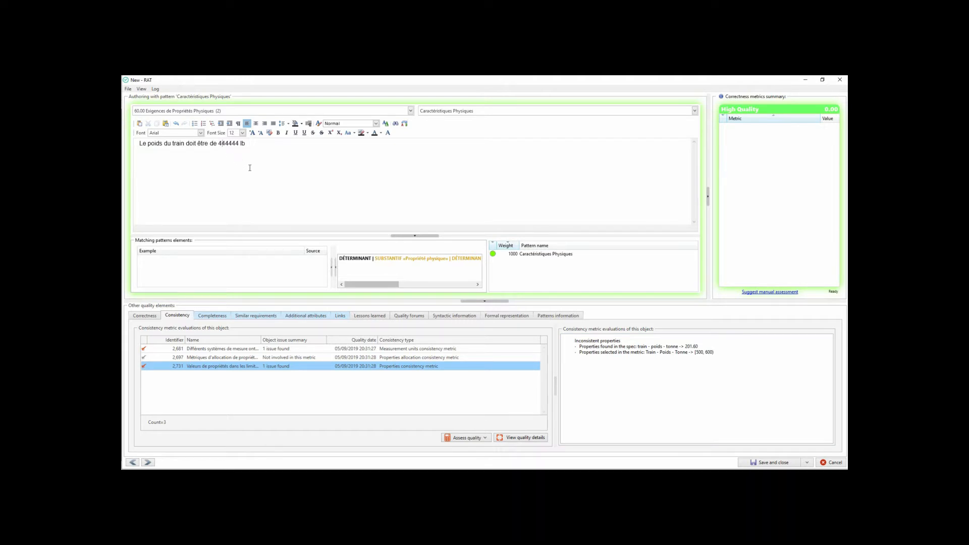
Change the weight unit to kg and reassess the requirement against all available consistency metrics.
key(BackSpace)
key(BackSpace)
key(BackSpace)
text(kg)
click(467, 438)
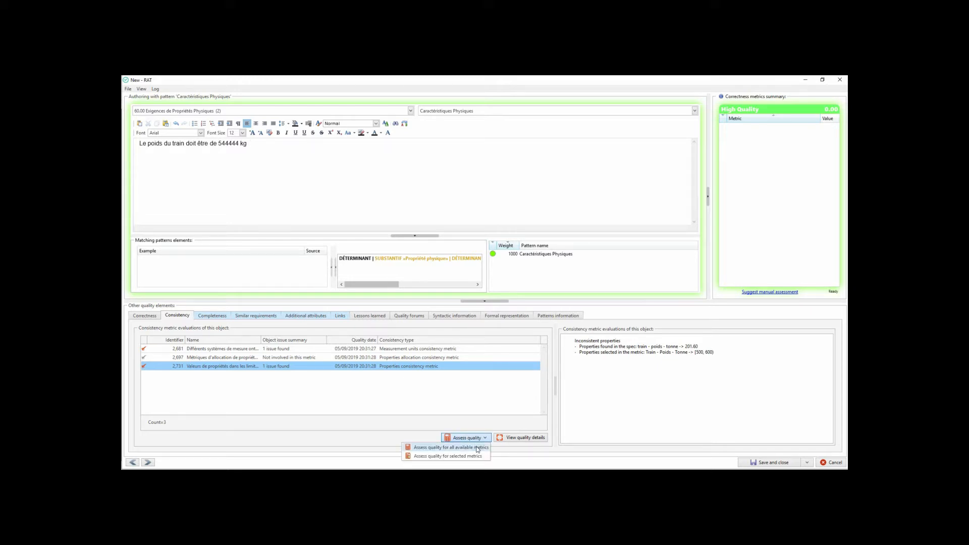
click(477, 448)
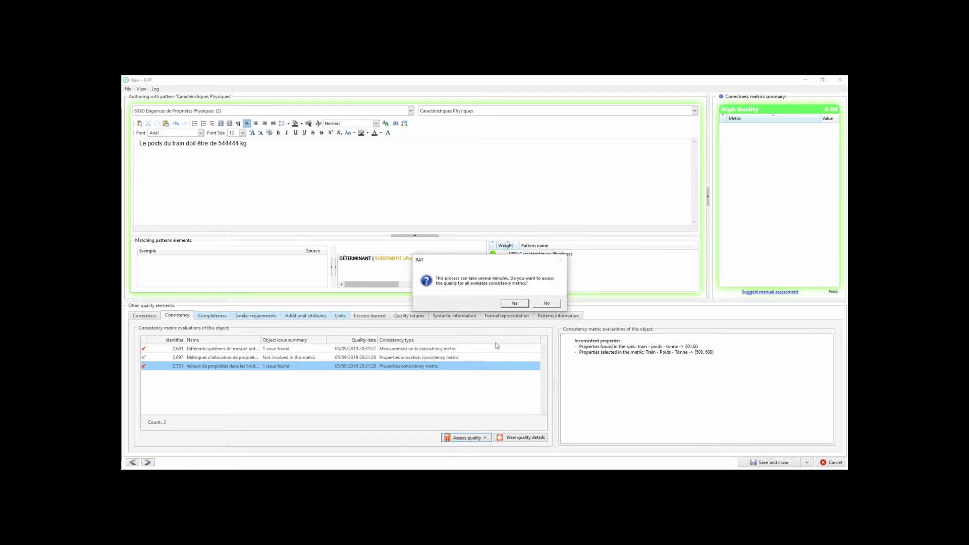
click(508, 305)
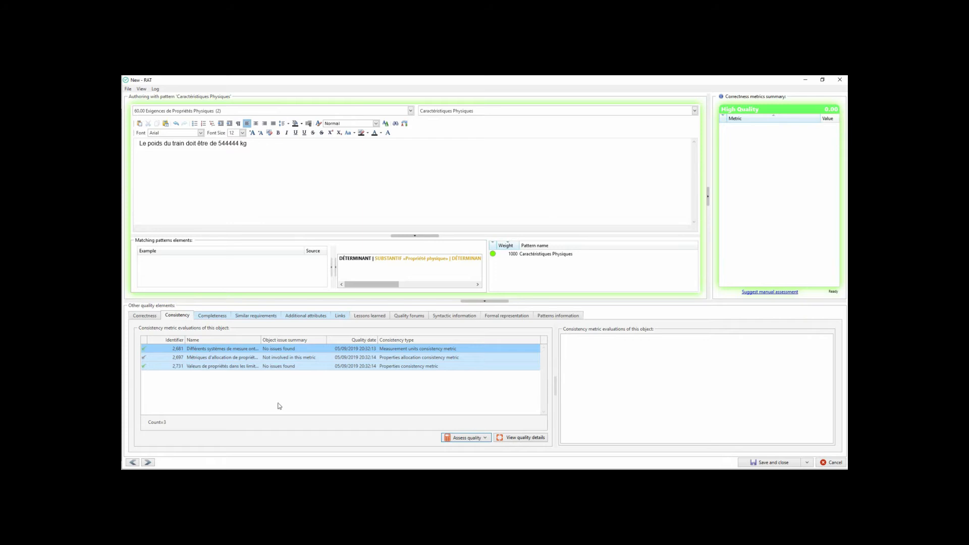
Save and close the requirement and open the completeness metrics in RQA's Quality Control.
click(769, 463)
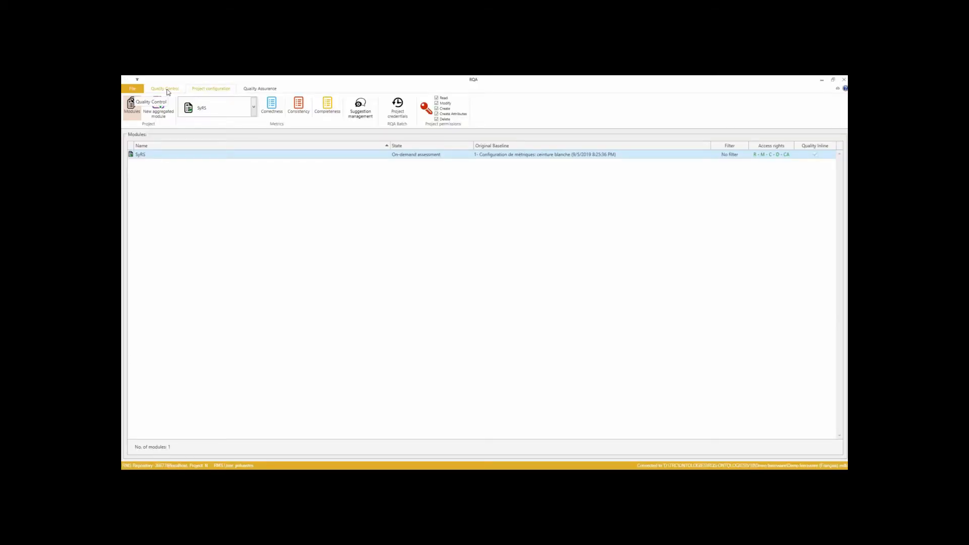
click(168, 92)
click(380, 106)
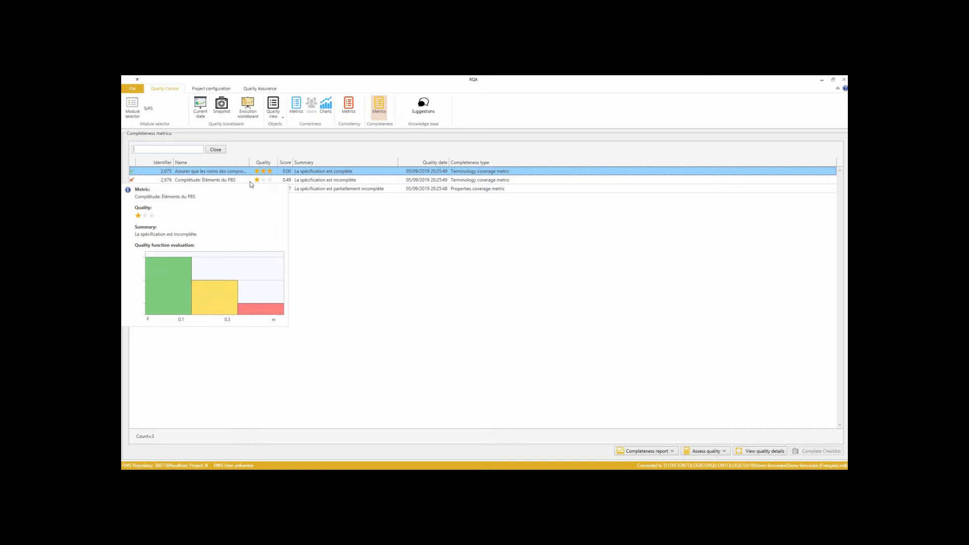
Open the Complétude: Éléments du PBS metric results and examine the terms not found in the specification.
click(250, 183)
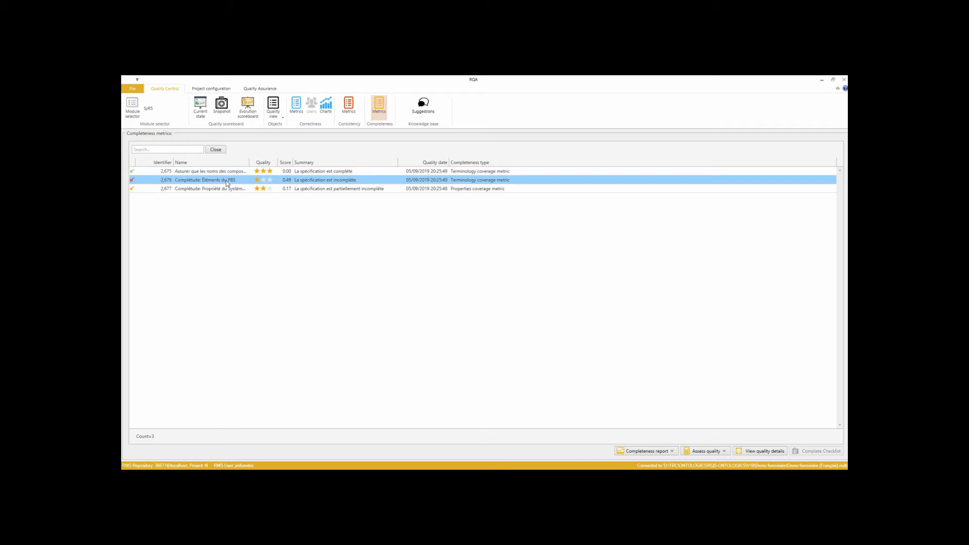
double_click(226, 181)
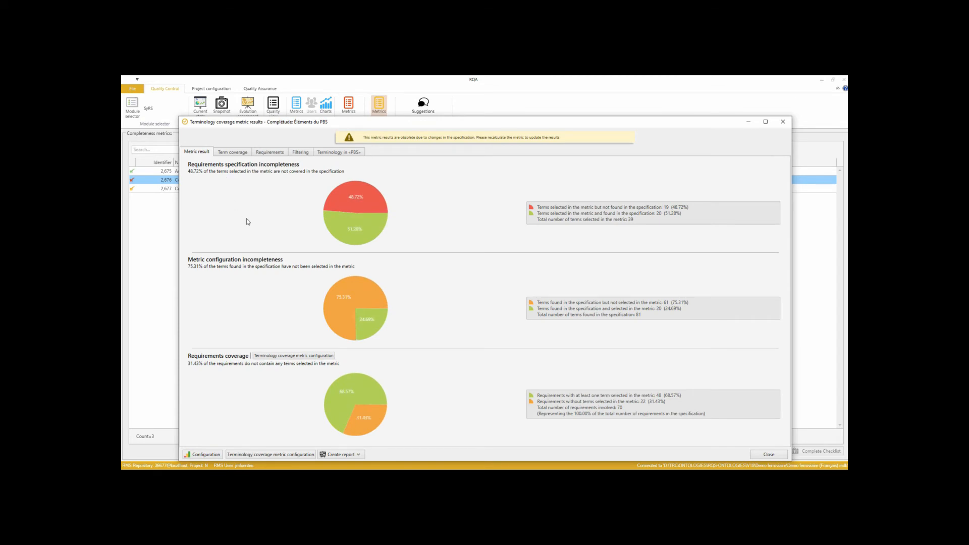
mouse_move(354, 203)
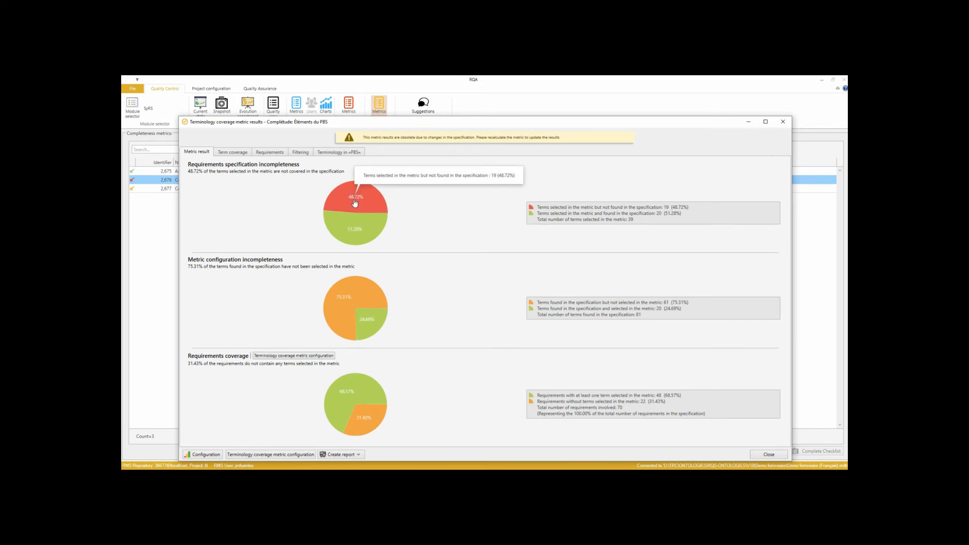
click(355, 203)
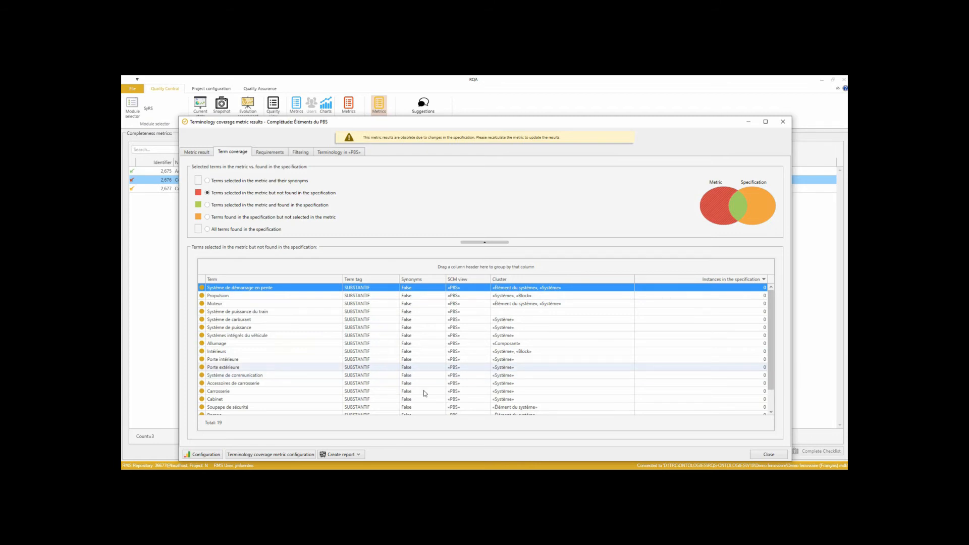
click(769, 454)
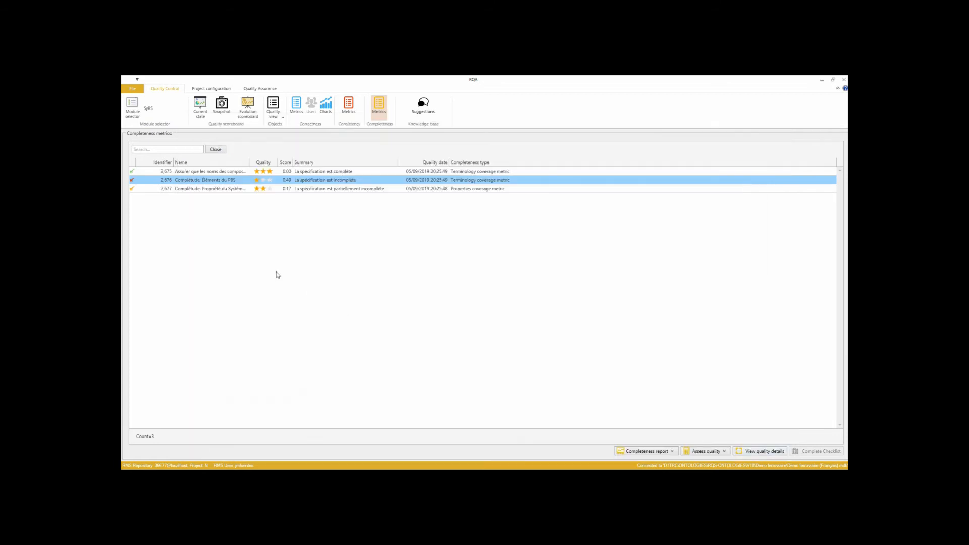
Open the Complétude: Propriété du Système de Ventilation metric results and examine the property coverage charts.
click(192, 190)
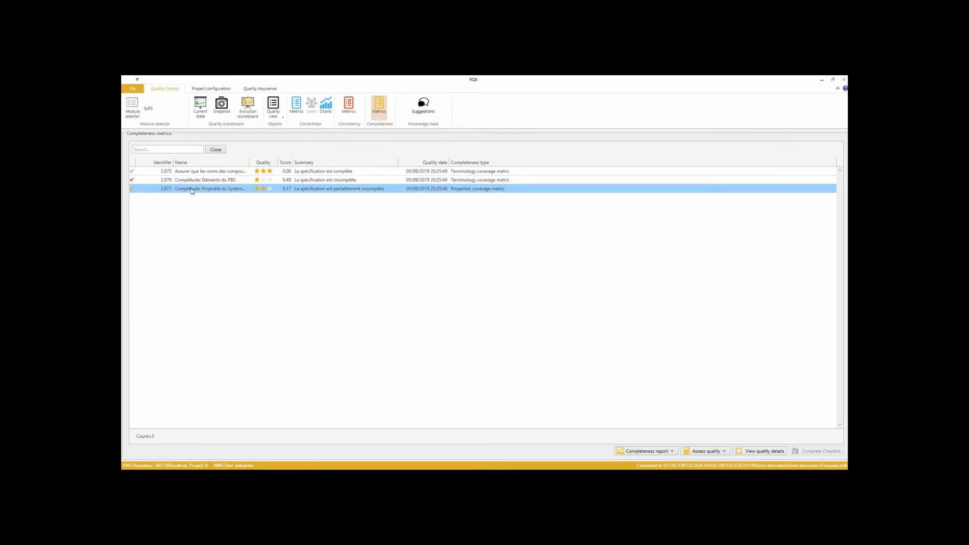
double_click(191, 190)
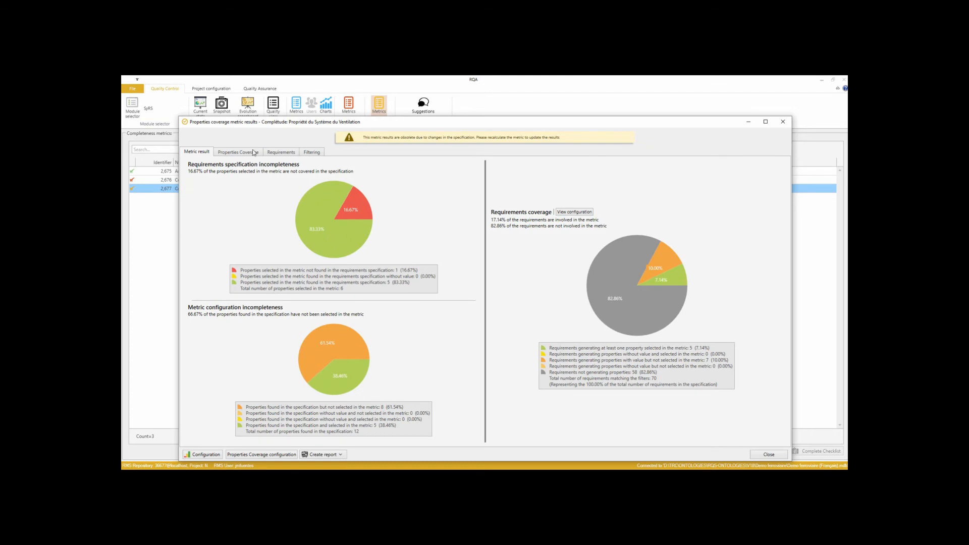
mouse_move(356, 215)
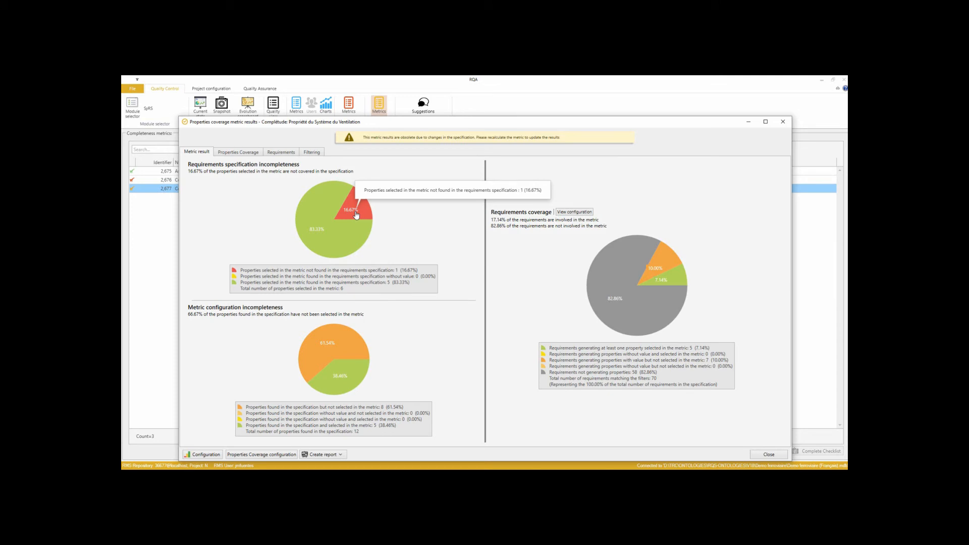
mouse_move(312, 228)
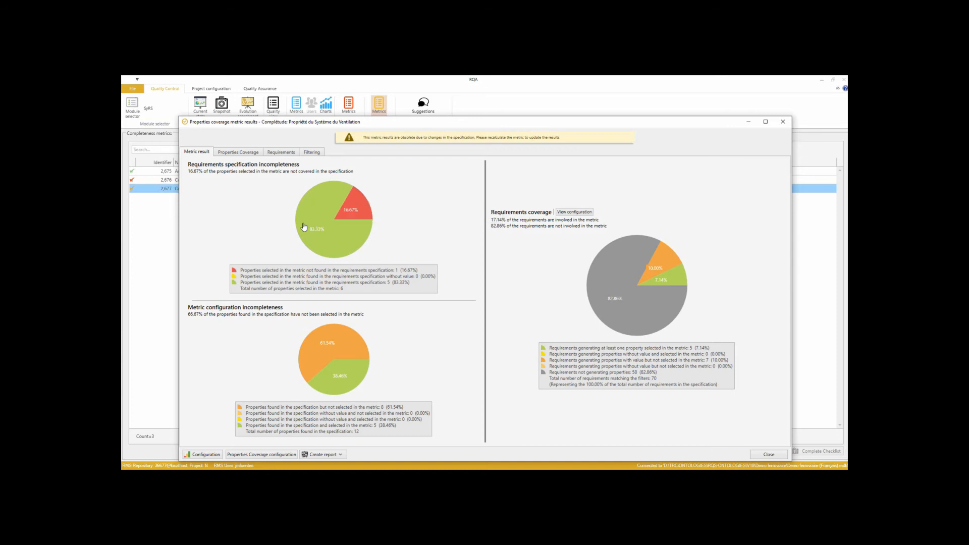
List the properties selected in the metric but not found in the requirements specification.
click(329, 233)
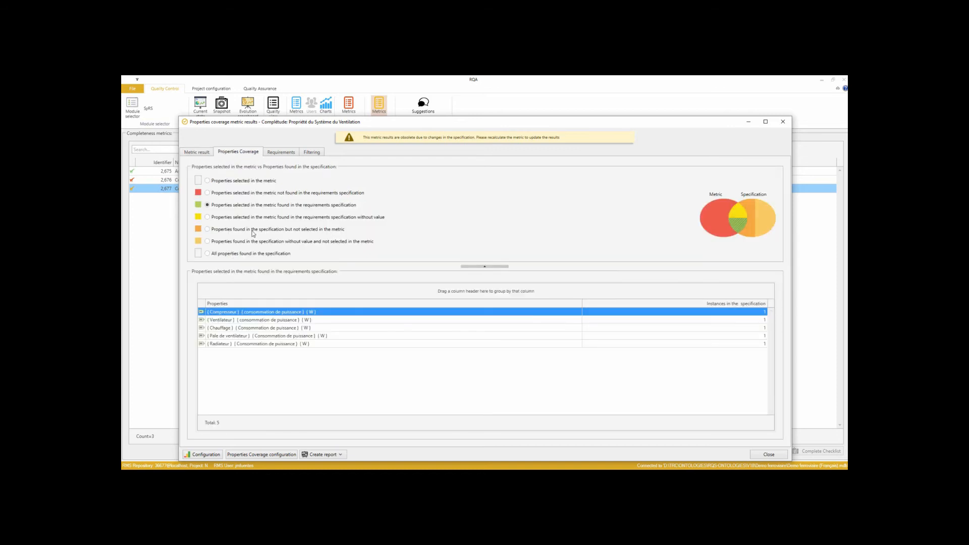
click(242, 194)
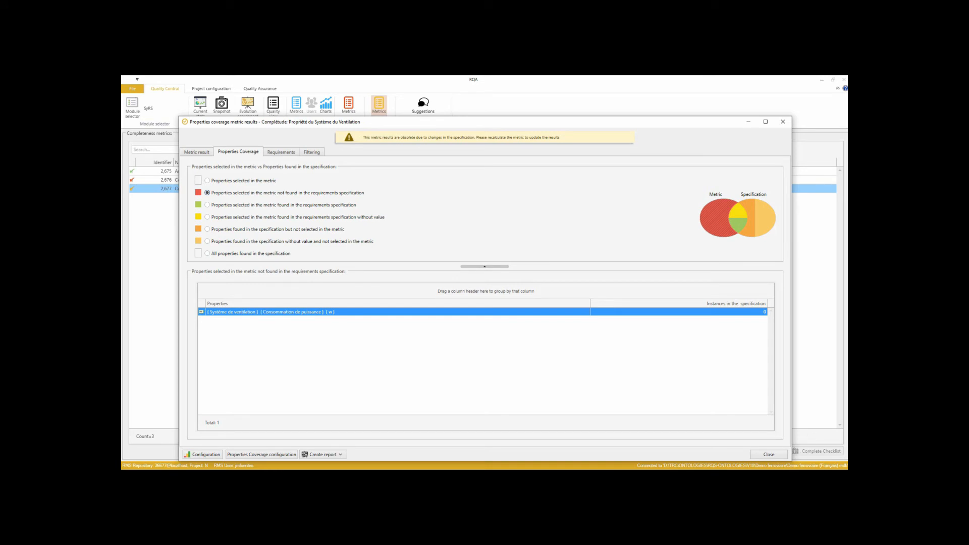
Return to the RAT authoring window and switch the authoring pattern to Caractéristiques Physiques v2.
key(alt+Tab)
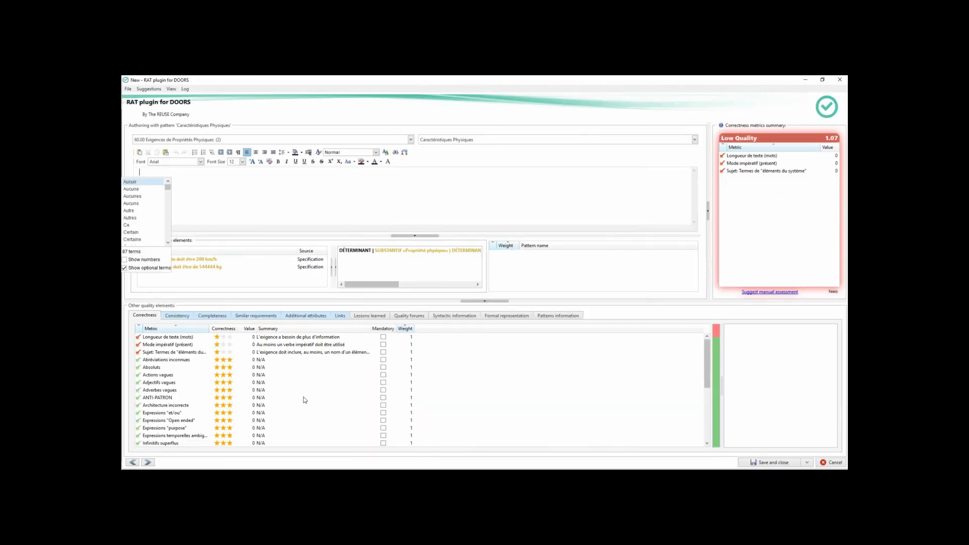
click(441, 140)
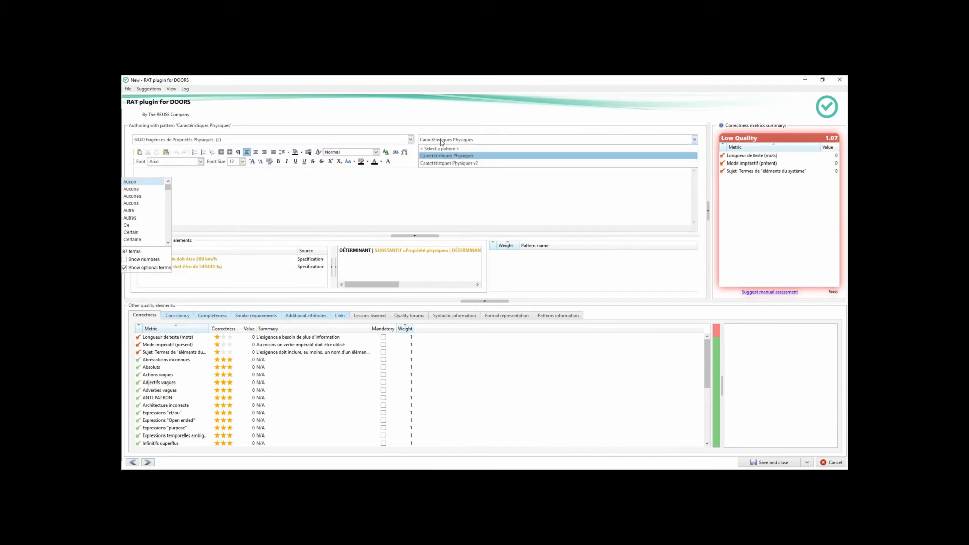
click(455, 164)
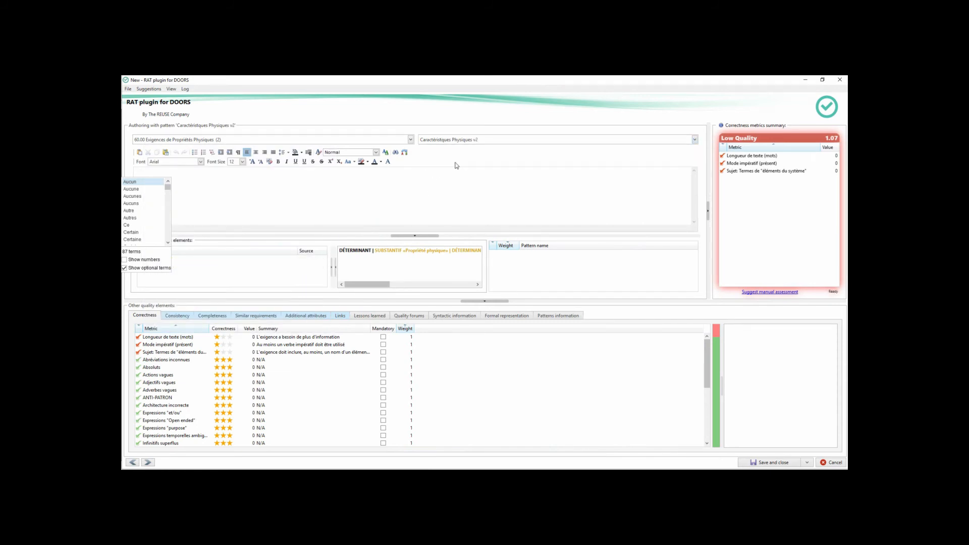
mouse_move(454, 143)
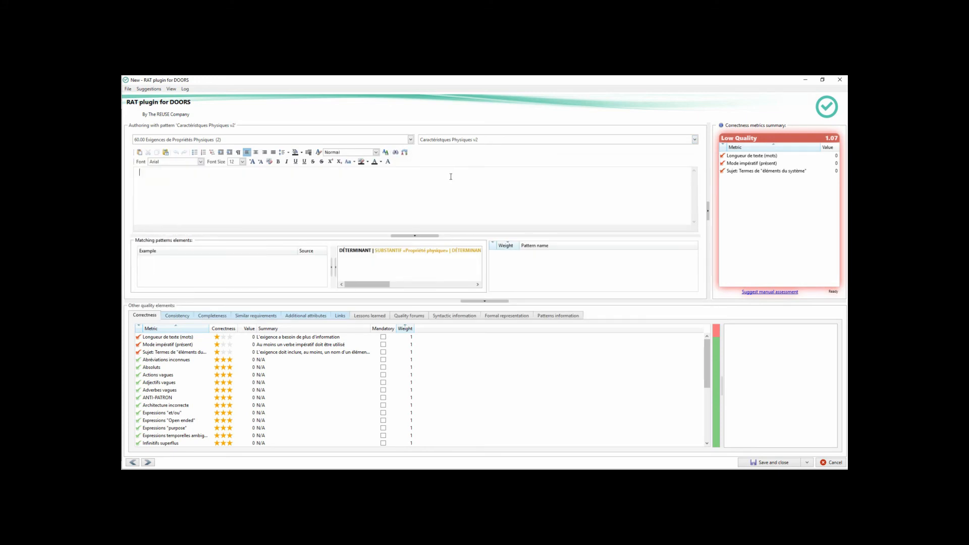
Write the requirement "La consommation de puissance du système de ventilation ne doit pas excéder de 15 kw" using the term suggestions.
text(La )
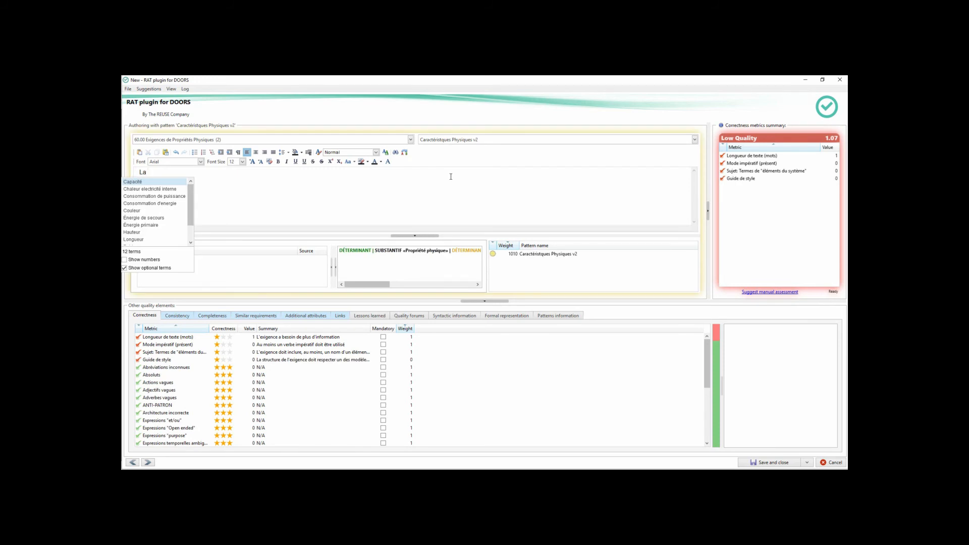
text(c)
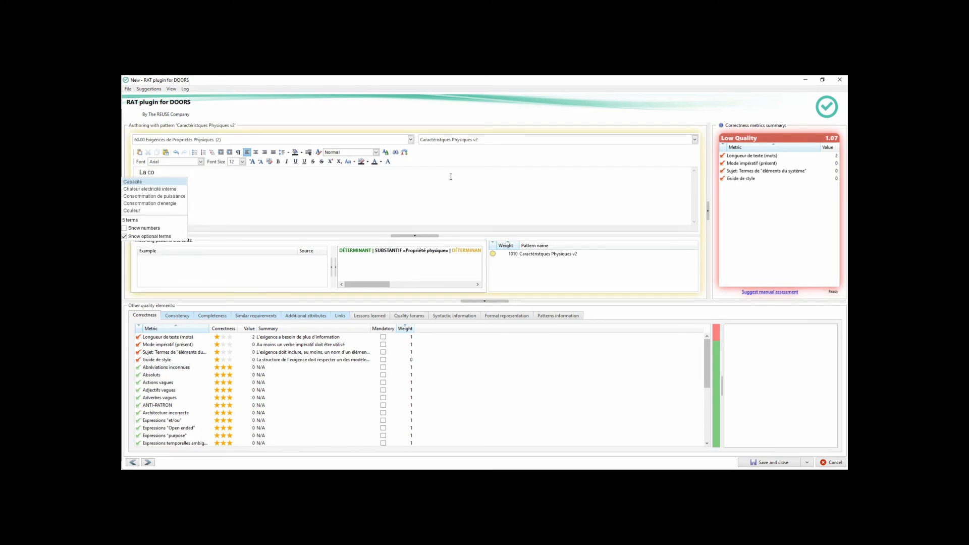
text(o)
key(Return)
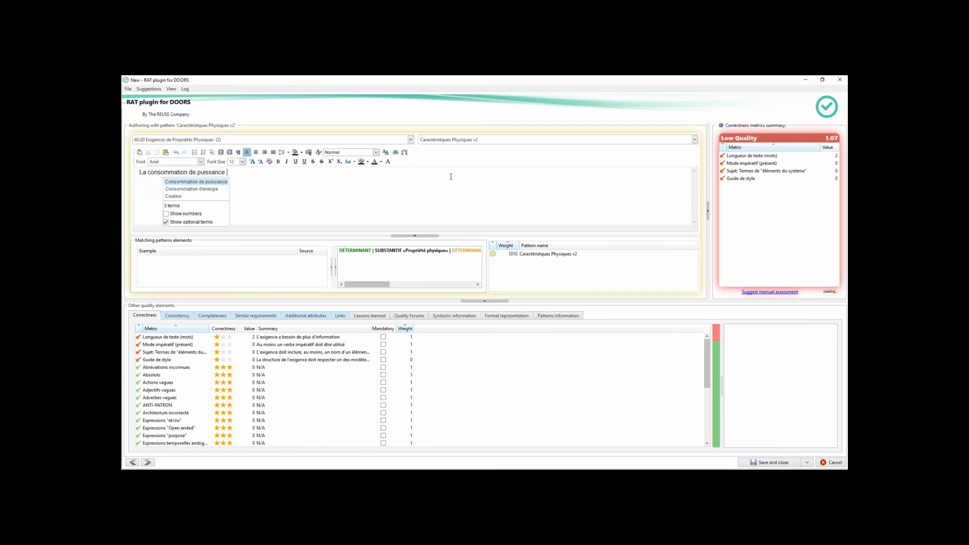
text(du )
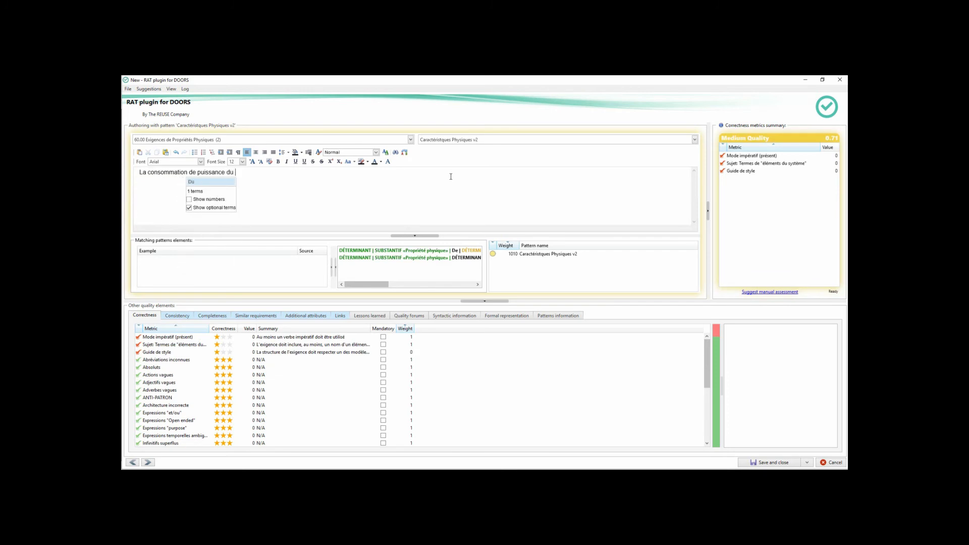
text(sys)
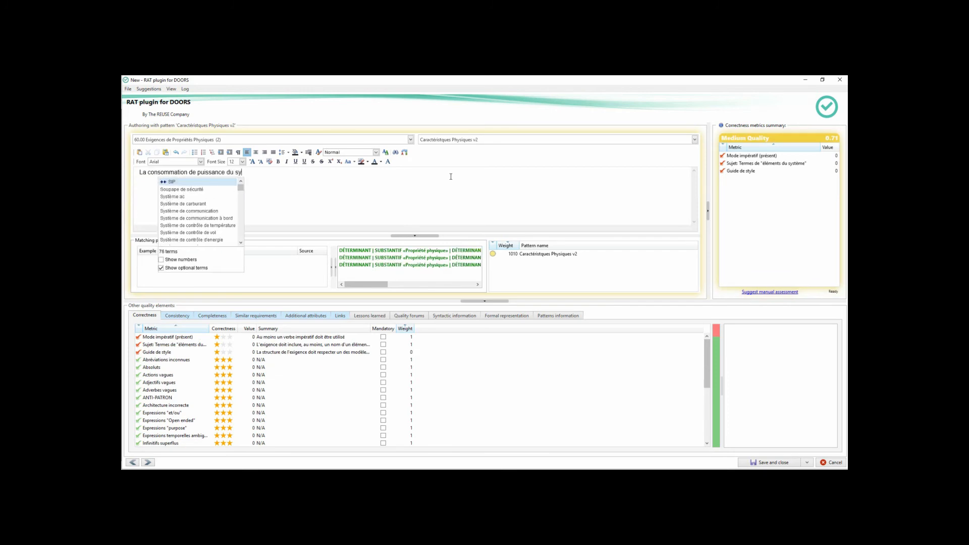
key(Down)
key(Down)
key(Down)
key(Down)
key(Down)
key(Down)
key(Down)
key(Down)
key(Down)
key(Down)
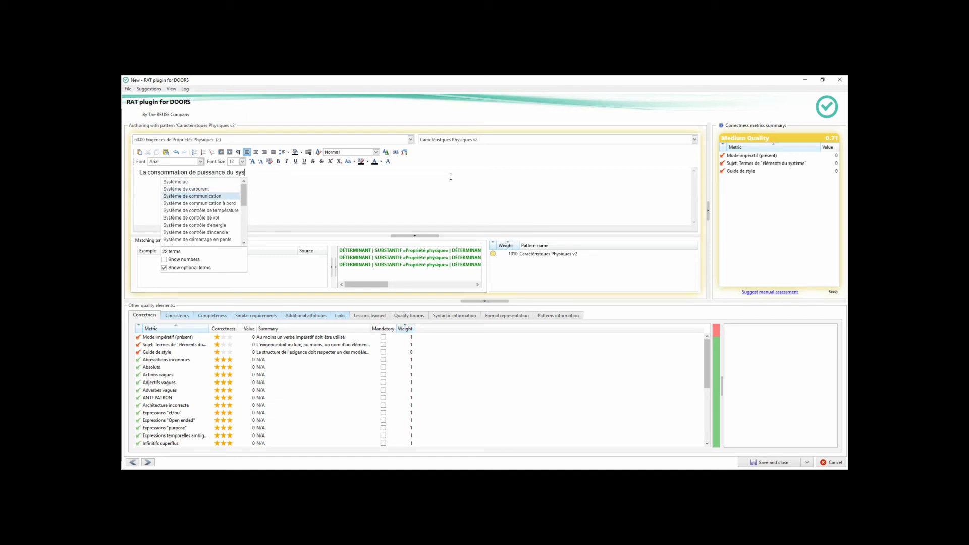
key(Down)
key(Down)
key(Down)
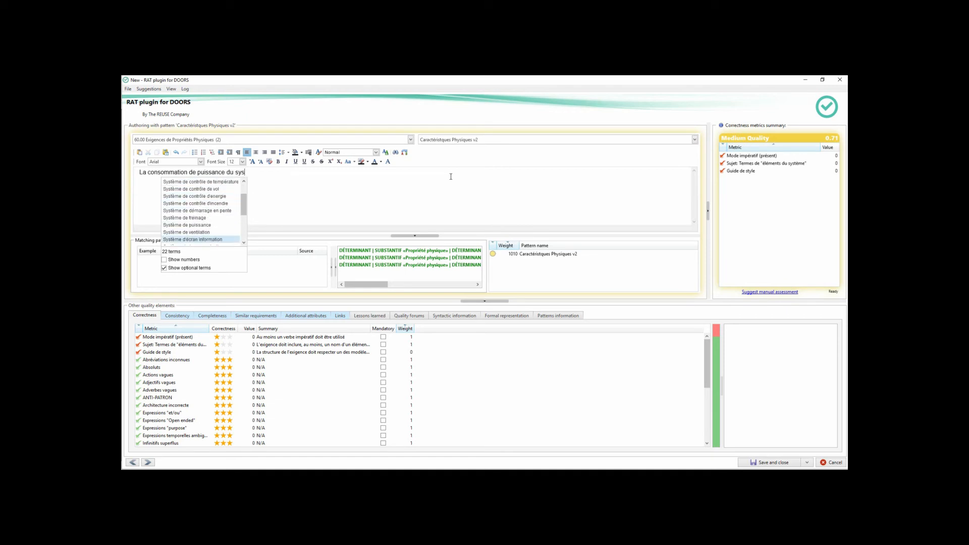
key(Up)
key(Up)
key(Return)
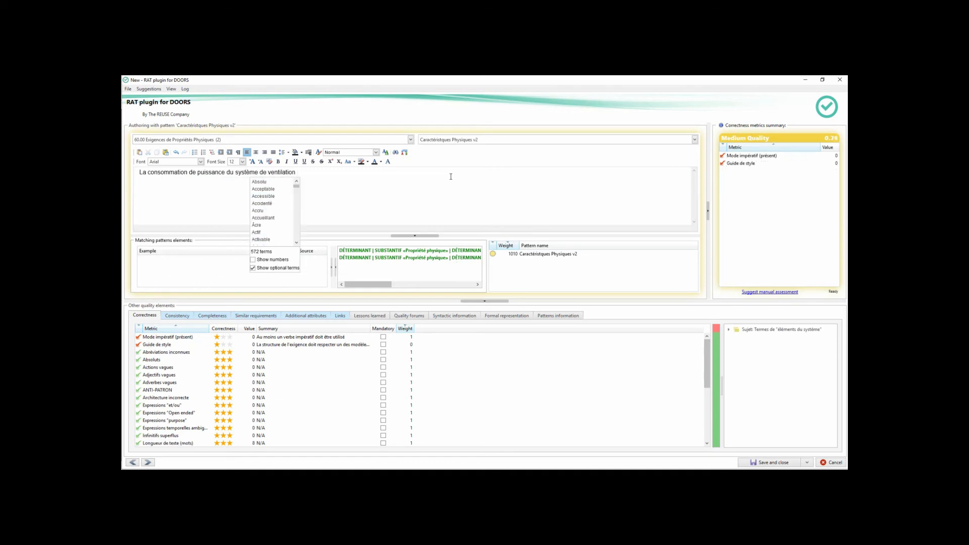
text(ne)
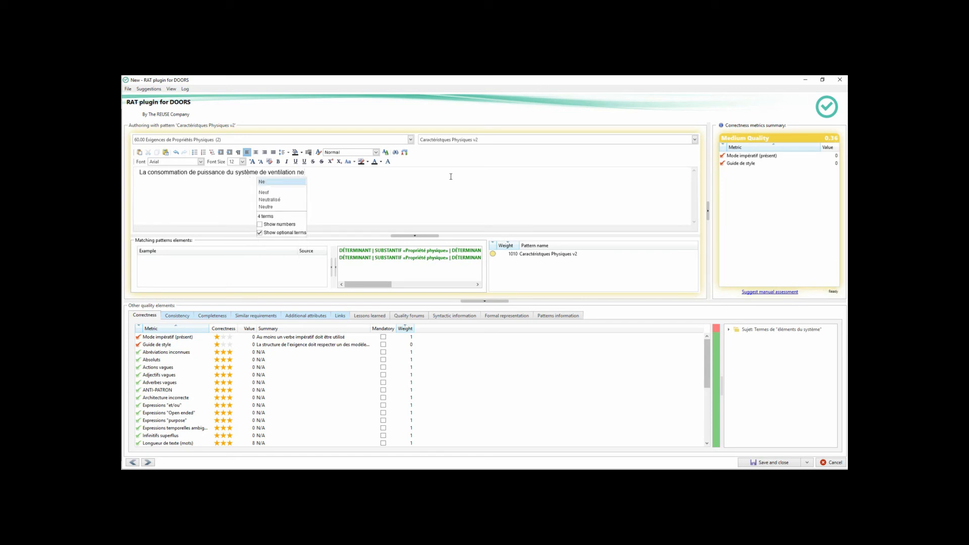
text( d)
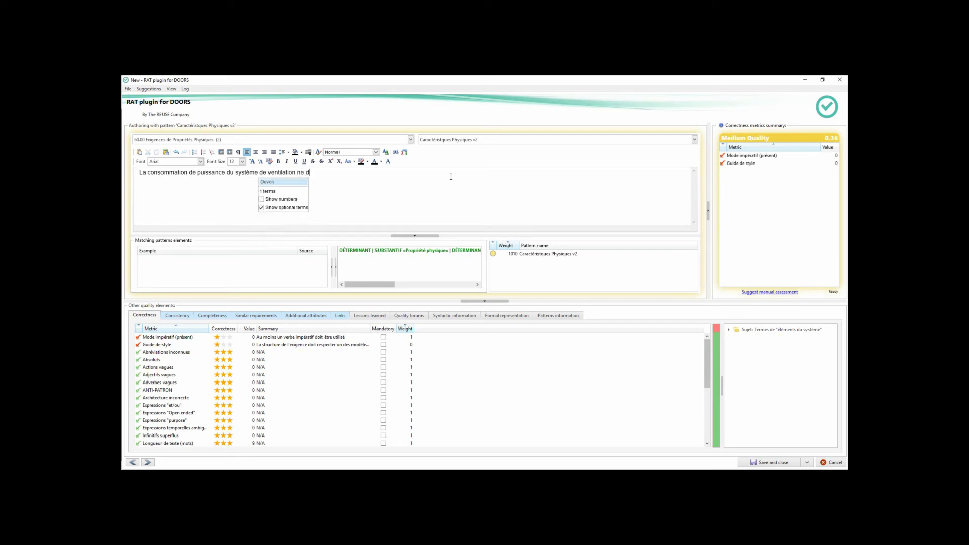
text(oit pas)
key(Return)
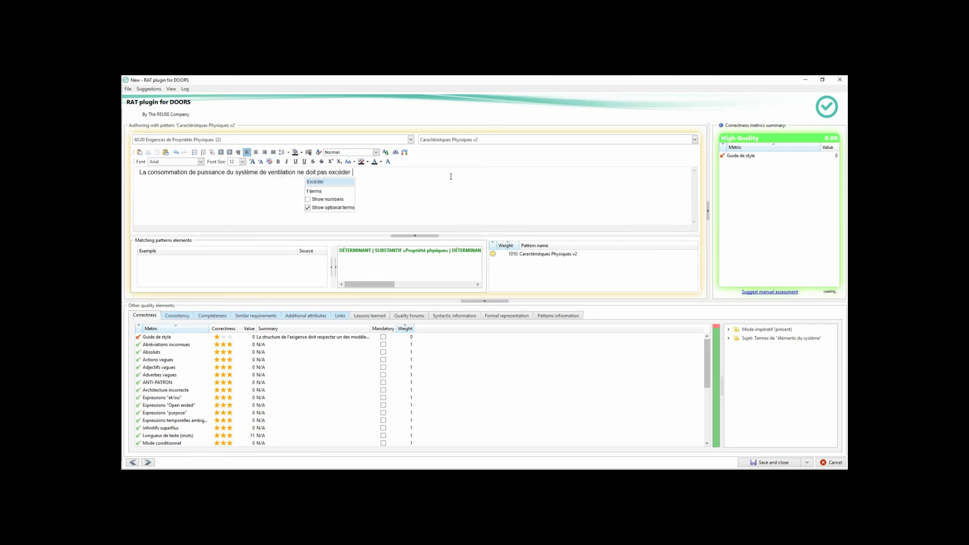
text(de)
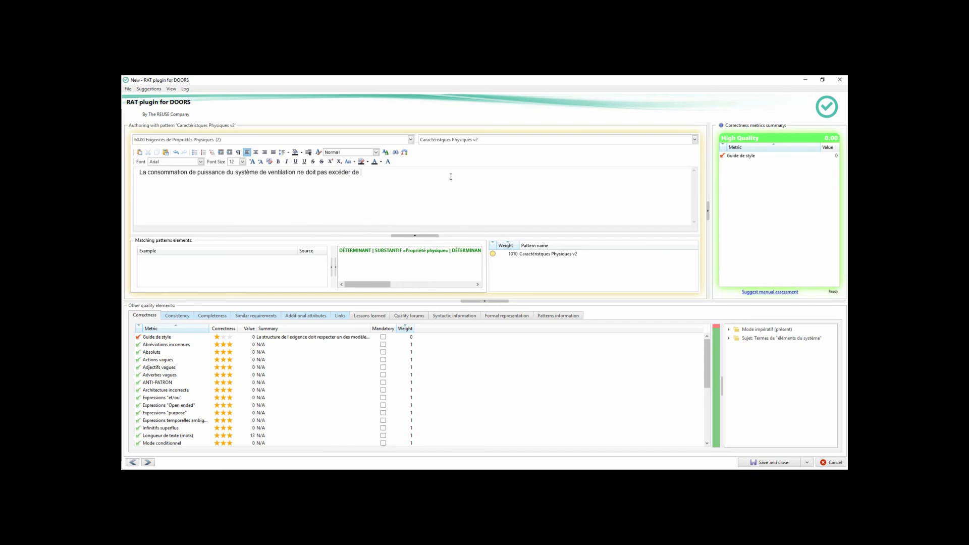
text( 15 kw)
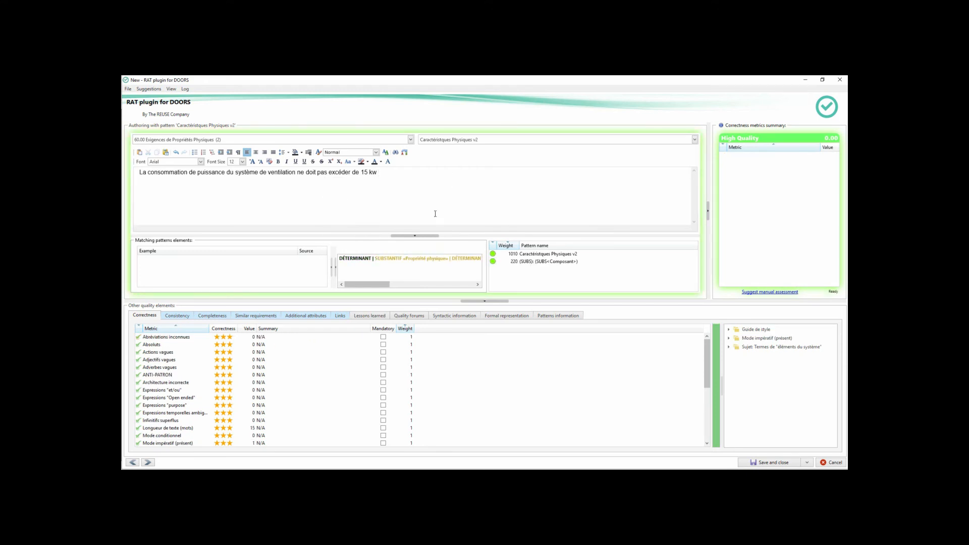
Assess the new requirement against all available consistency metrics.
click(177, 316)
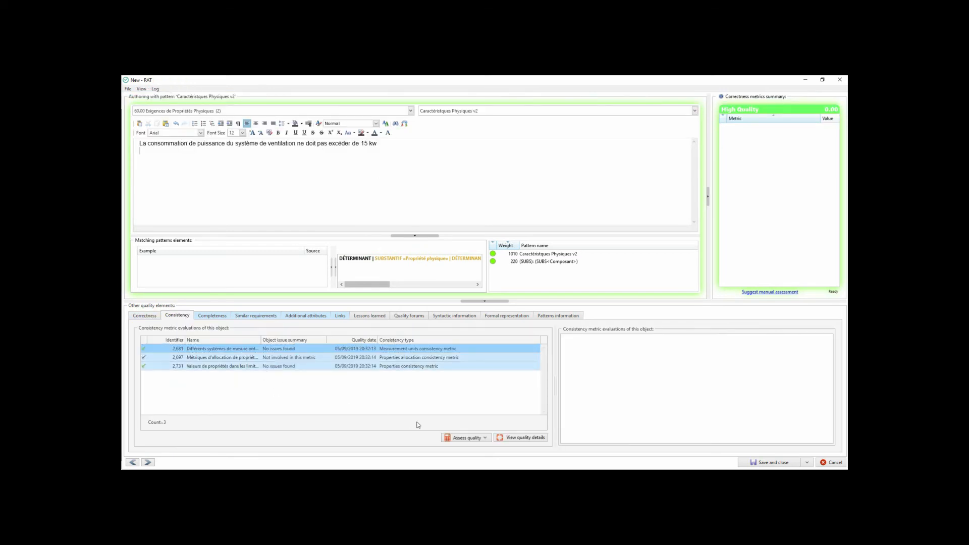
click(466, 439)
click(468, 448)
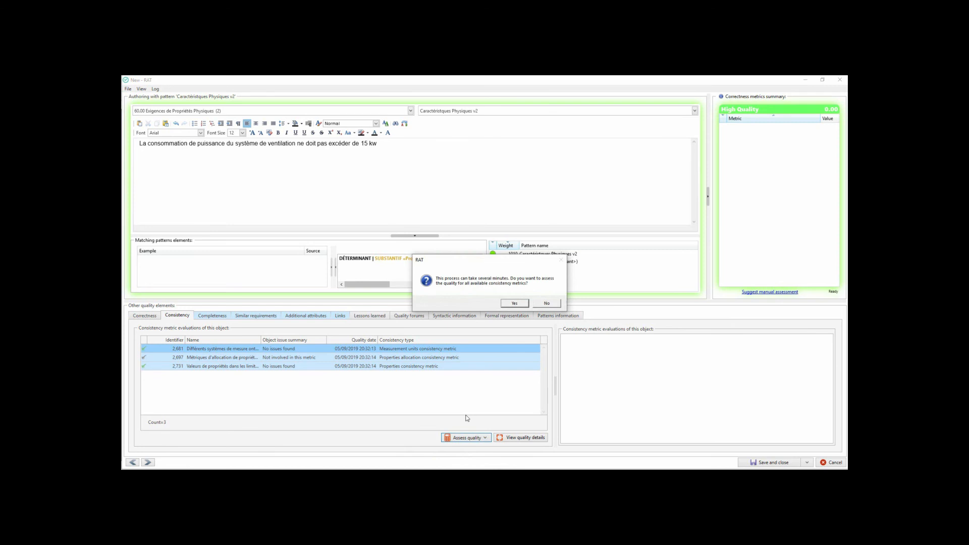
click(510, 304)
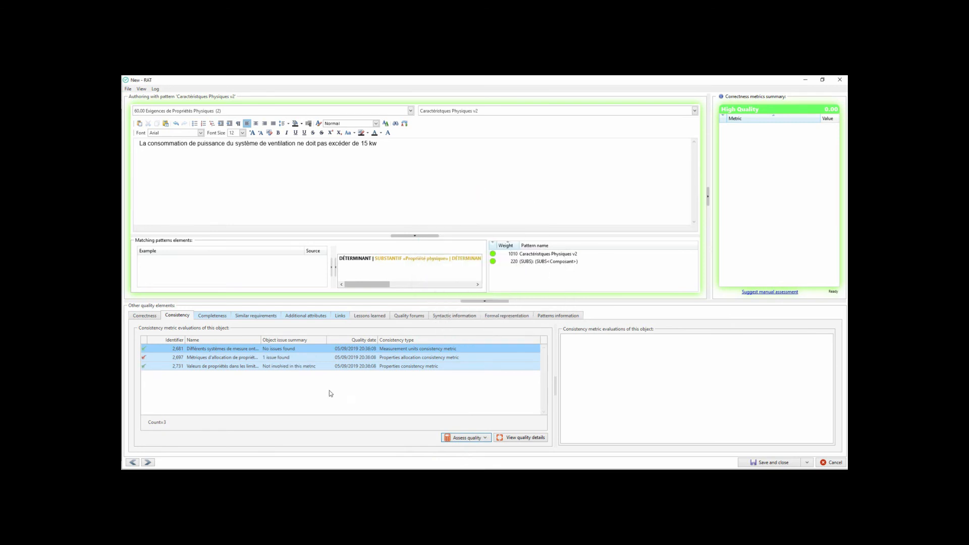
Open the Métriques d'allocation de propriétés results and examine the inconsistent requirements and the inconsistent terms tree.
double_click(206, 358)
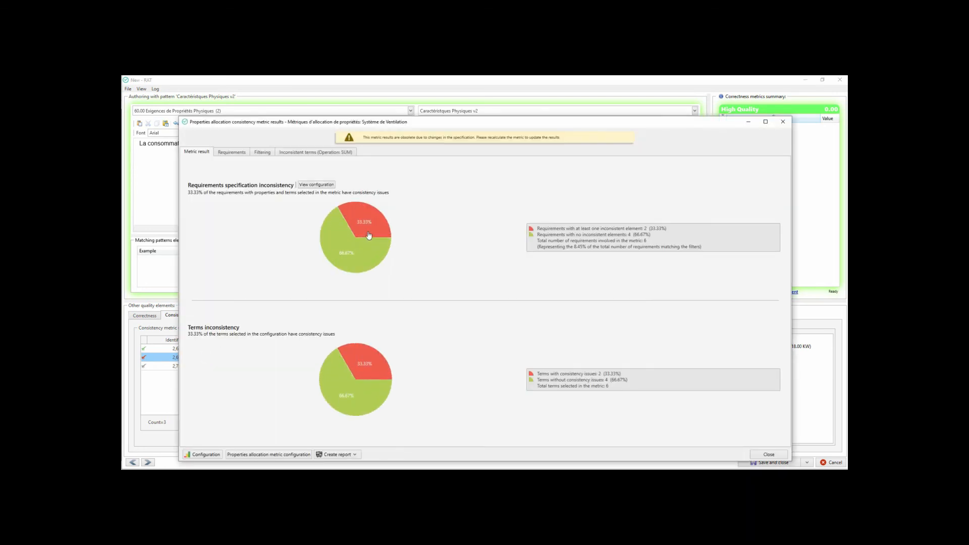
click(370, 229)
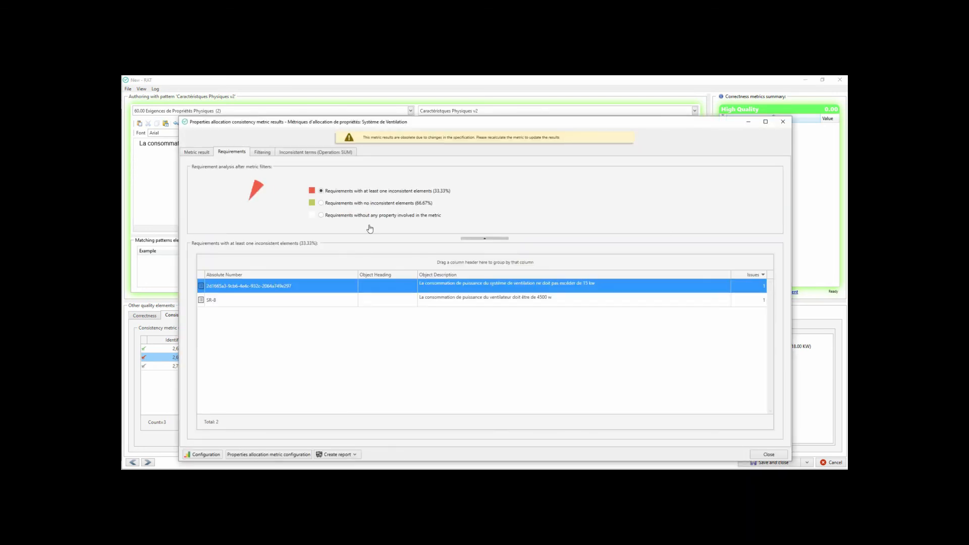
click(343, 156)
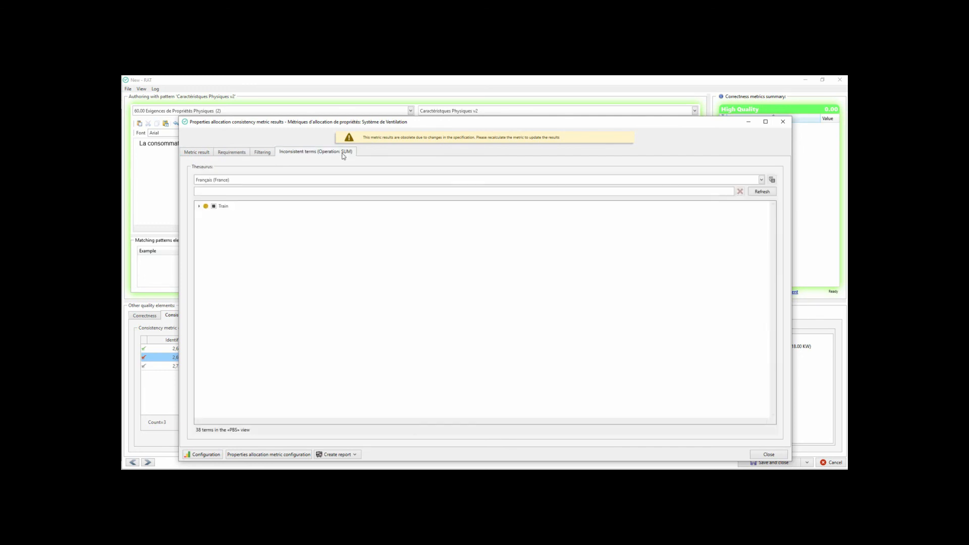
click(199, 206)
click(206, 332)
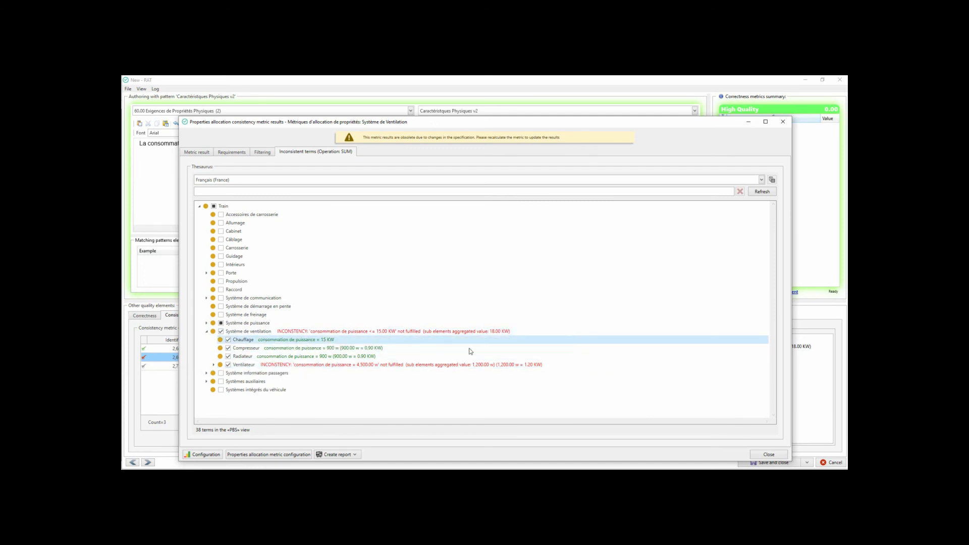
click(769, 455)
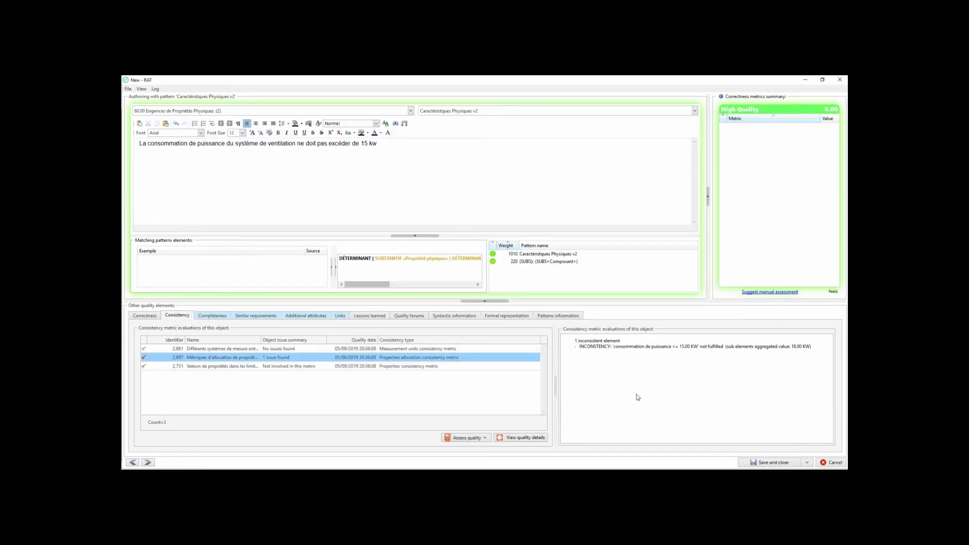
Change the power limit in the requirement from 15 to 20 kw.
click(370, 156)
key(BackSpace)
key(BackSpace)
text(20)
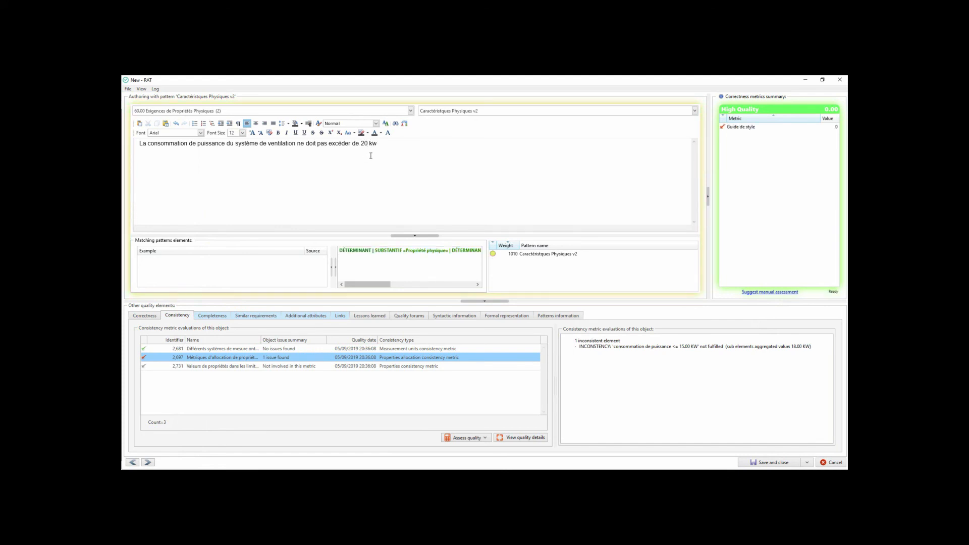
Reassess the requirement against all available consistency metrics, then save and close it.
click(466, 438)
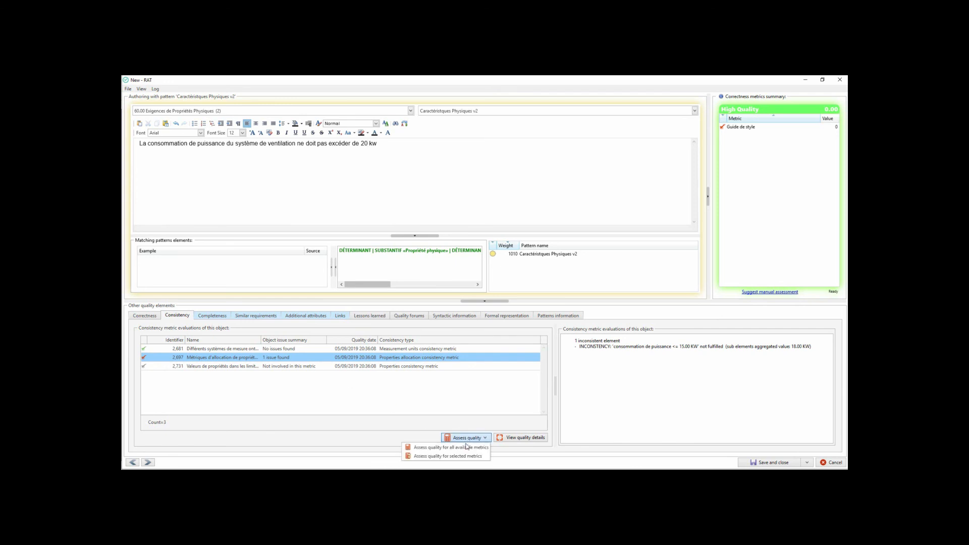
click(466, 448)
click(516, 305)
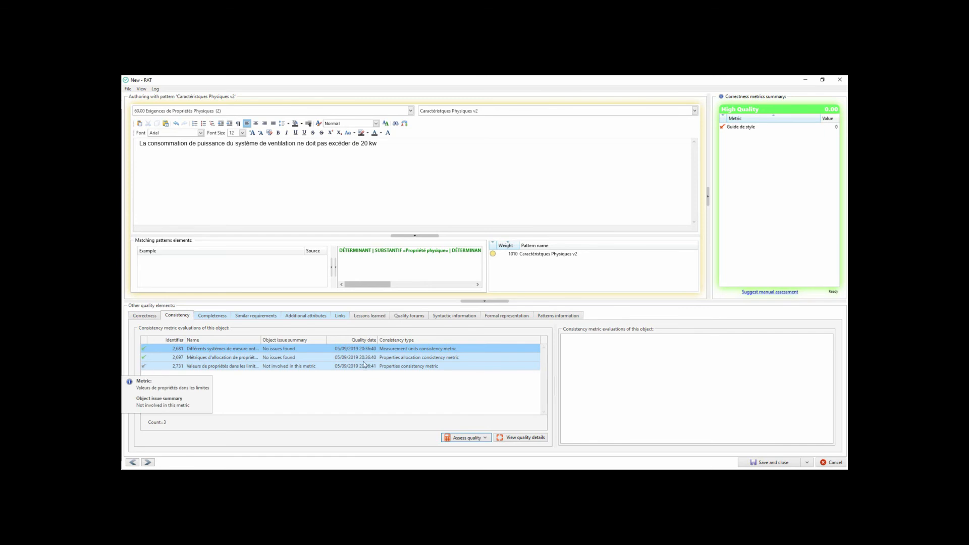
click(772, 464)
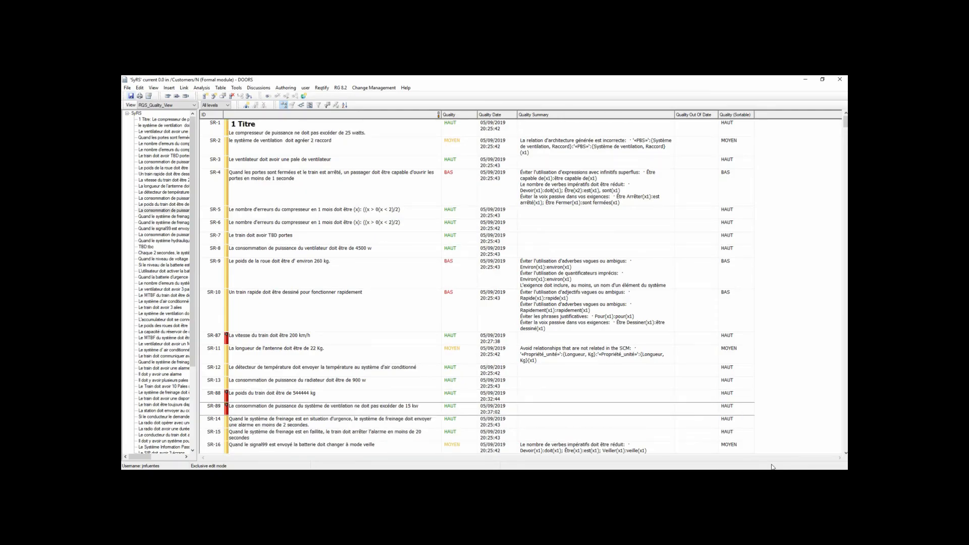